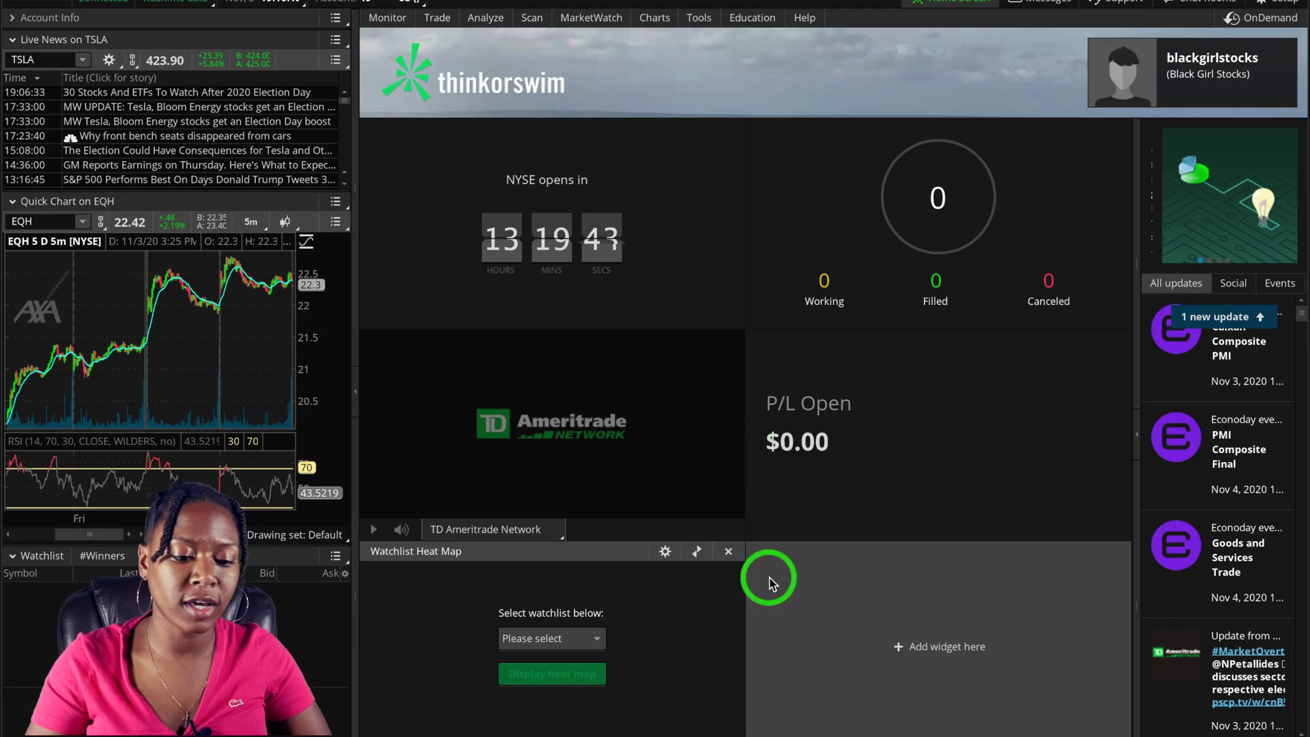
# Open the charting view and load the price chart for AAPL.
pyautogui.click(656, 19)
pyautogui.click(427, 59)
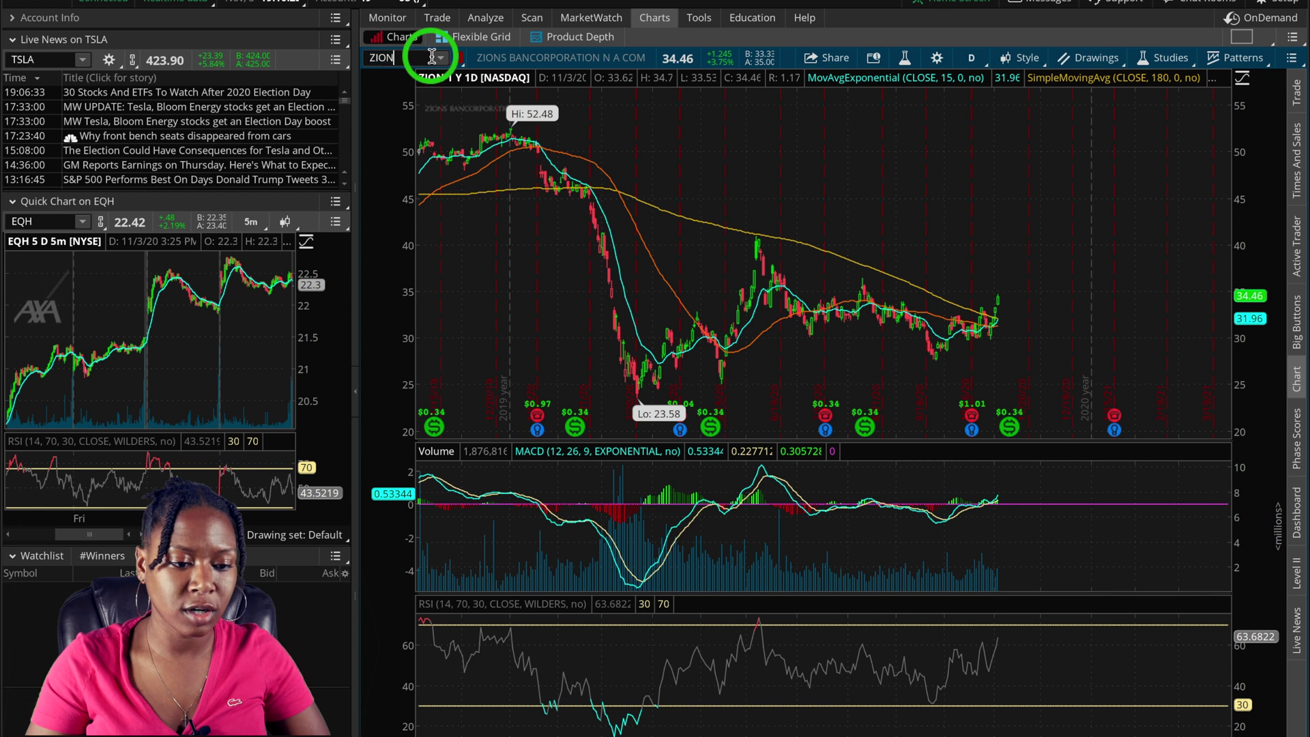
pyautogui.write('AP')
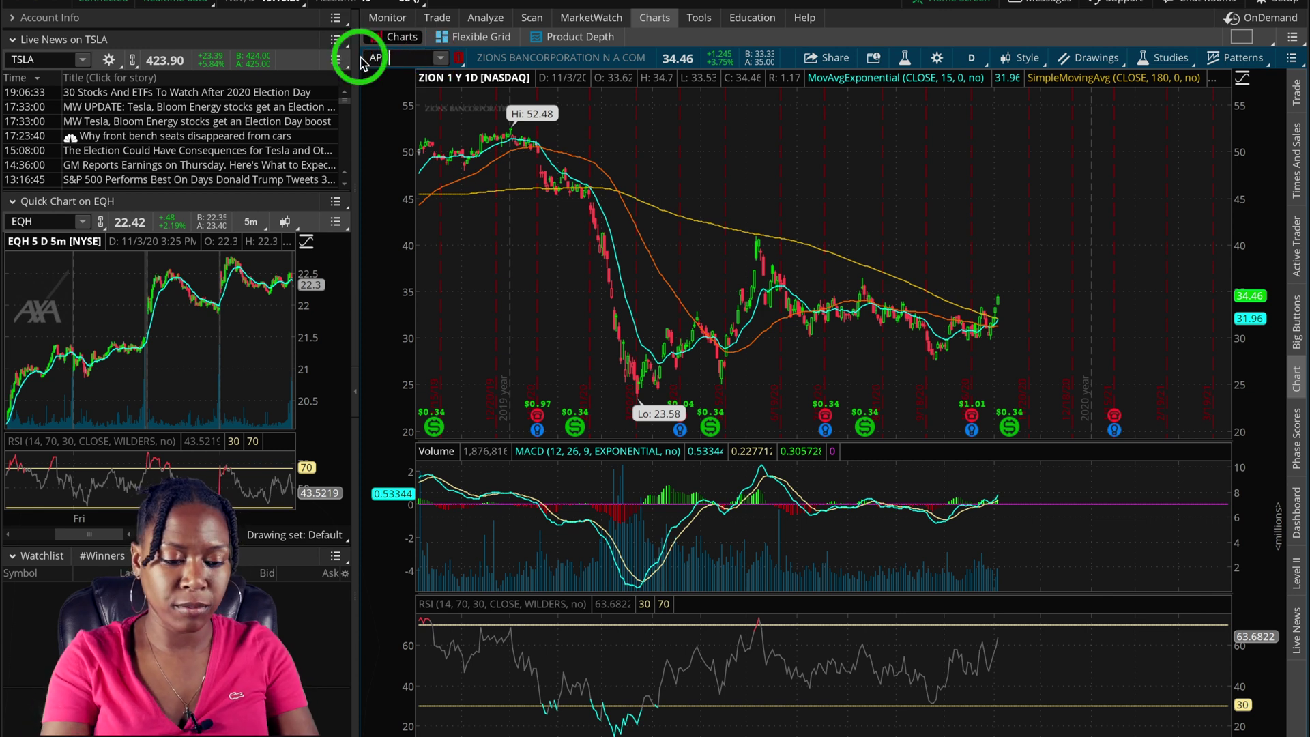
pyautogui.write('P')
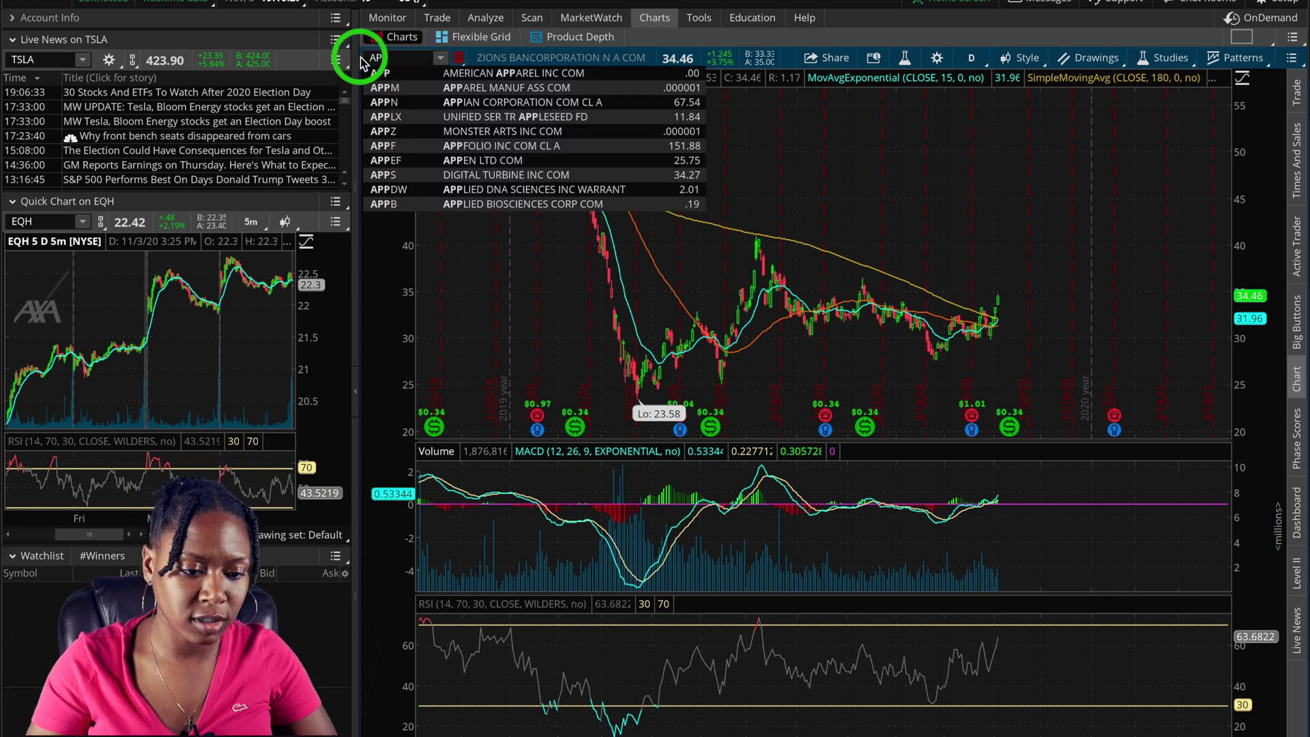
pyautogui.press('Return')
pyautogui.click(785, 123)
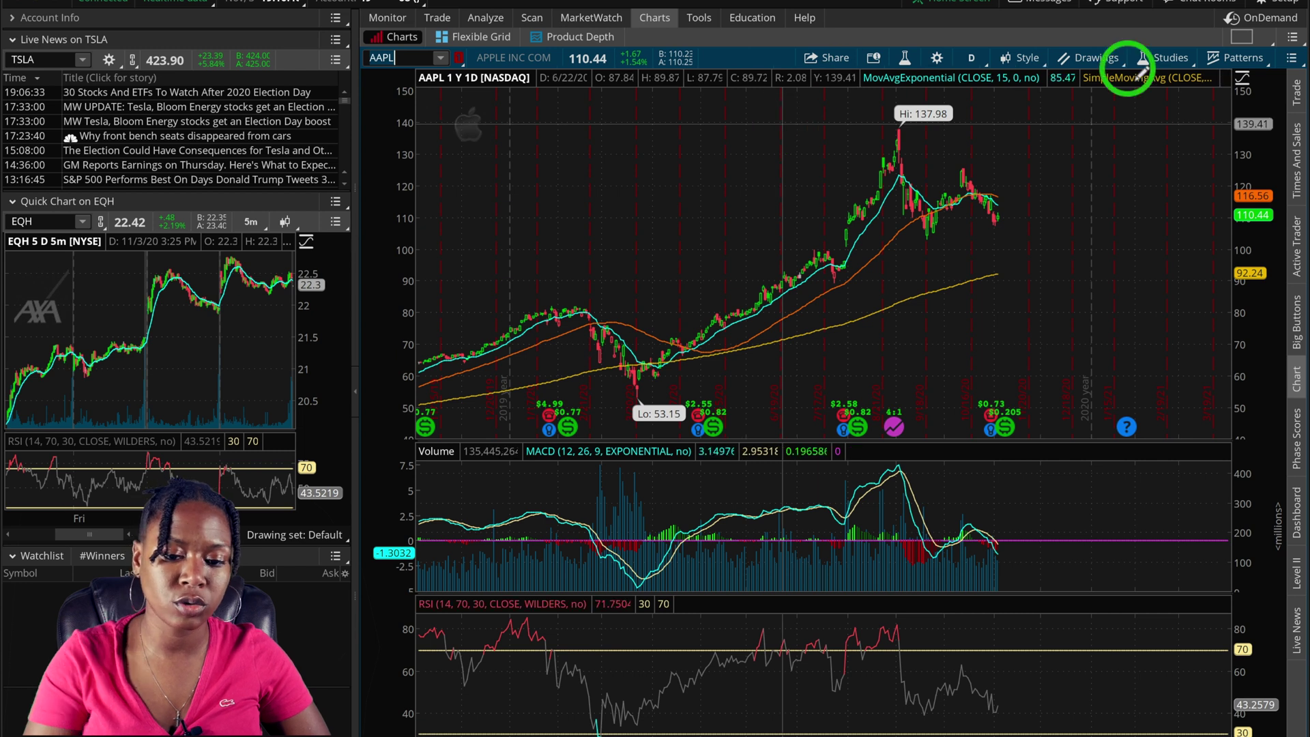
# Try the 180 D : 4h time frame on the Apple chart, and return to 1 Y : 1D.
pyautogui.click(971, 57)
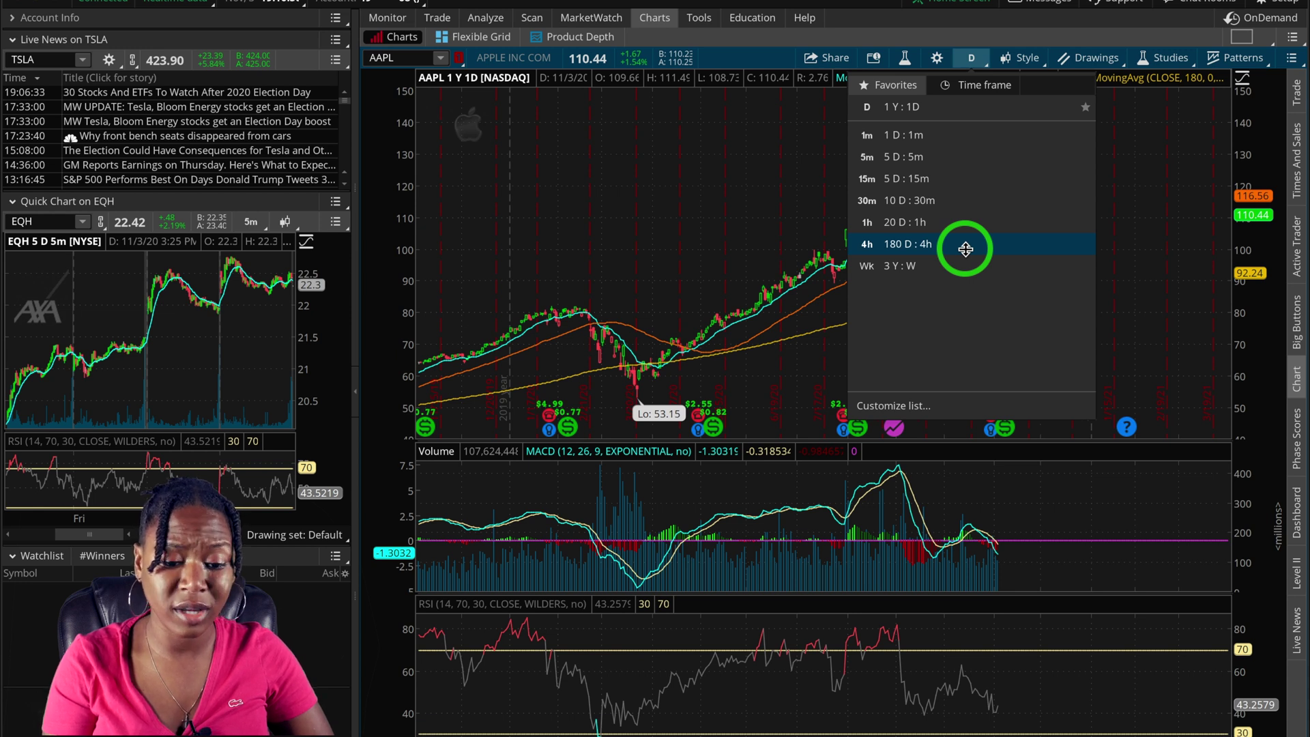
pyautogui.click(908, 244)
pyautogui.moveTo(1009, 316); pyautogui.dragTo(926, 286)
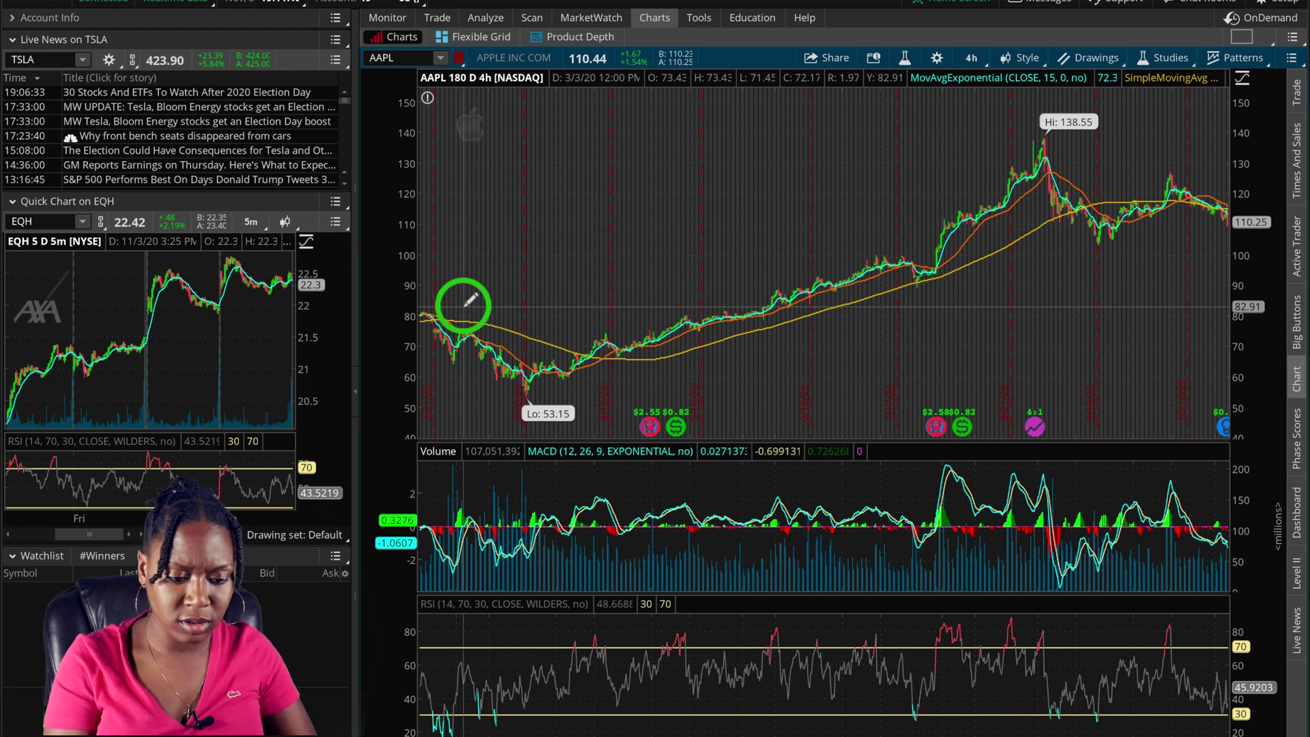
pyautogui.click(975, 58)
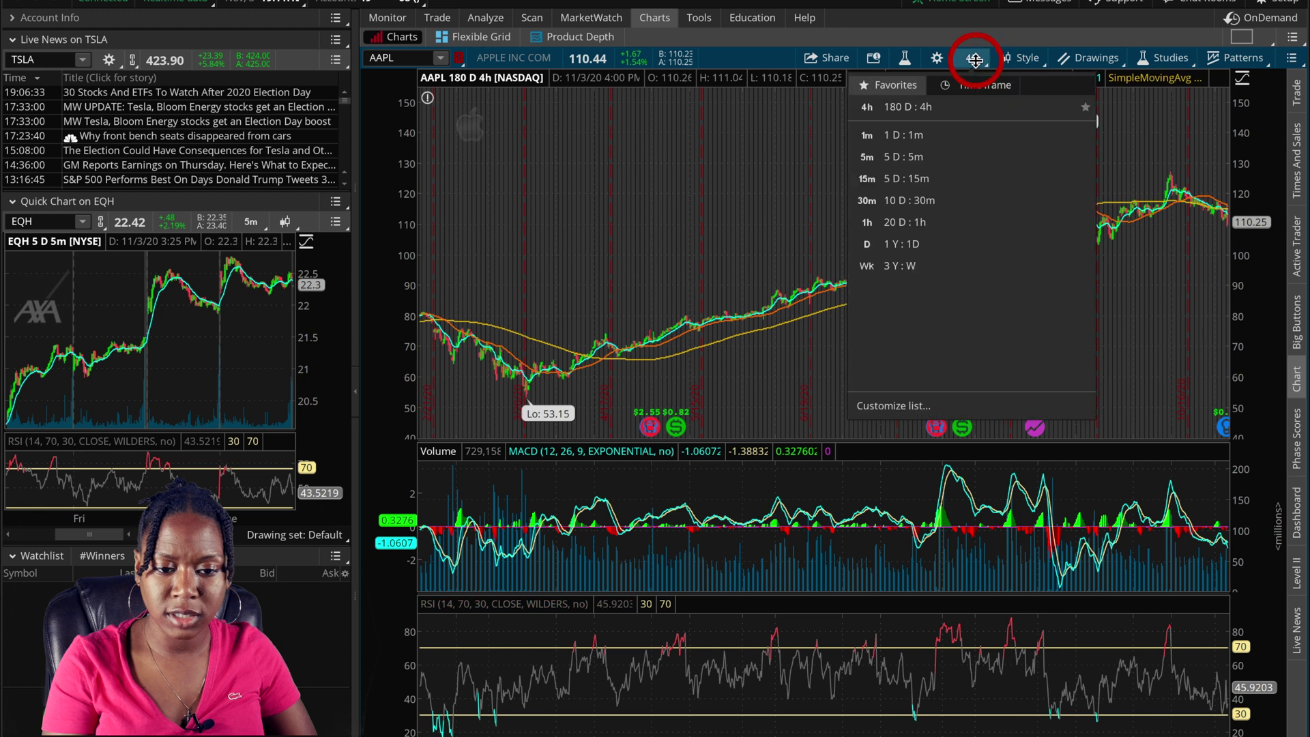
pyautogui.click(943, 244)
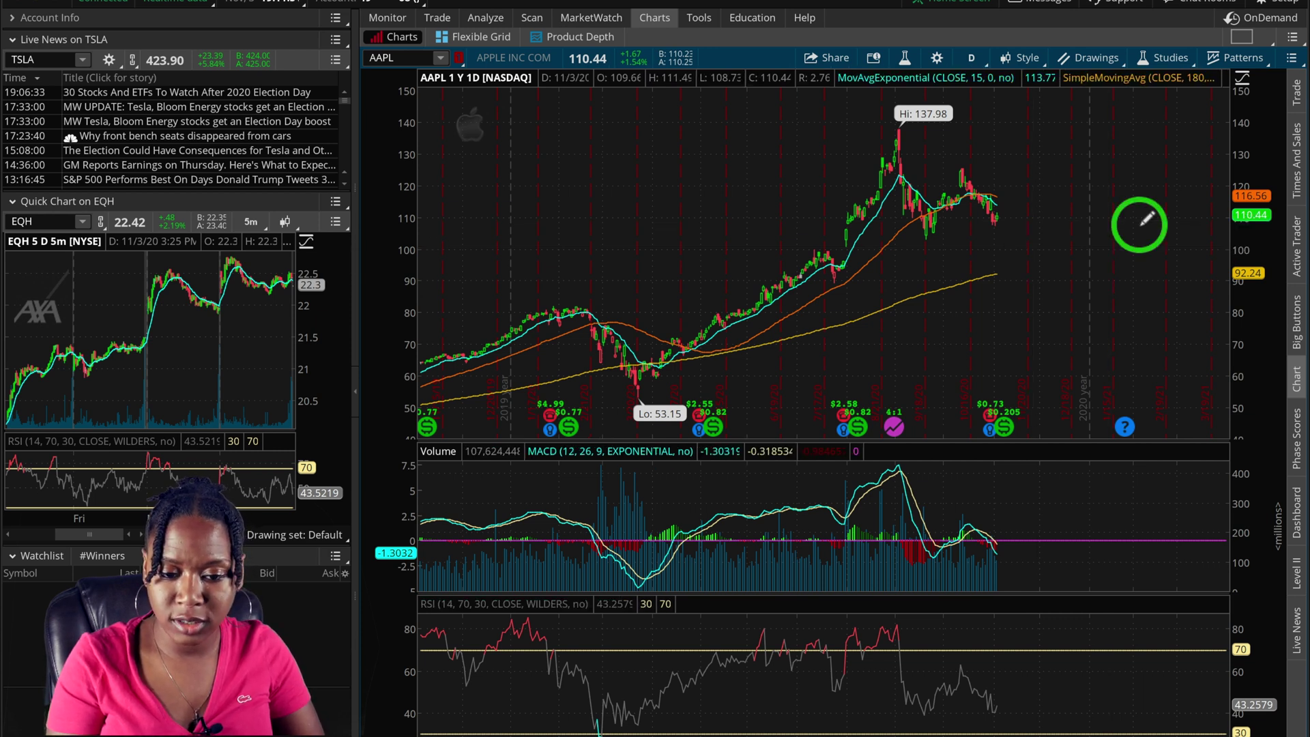
# Draw an upper trend line from about 77 to 147 across the 137.98 high, and a lower one from the 53.15 low to about 117.
pyautogui.scroll(2, 817, 277)
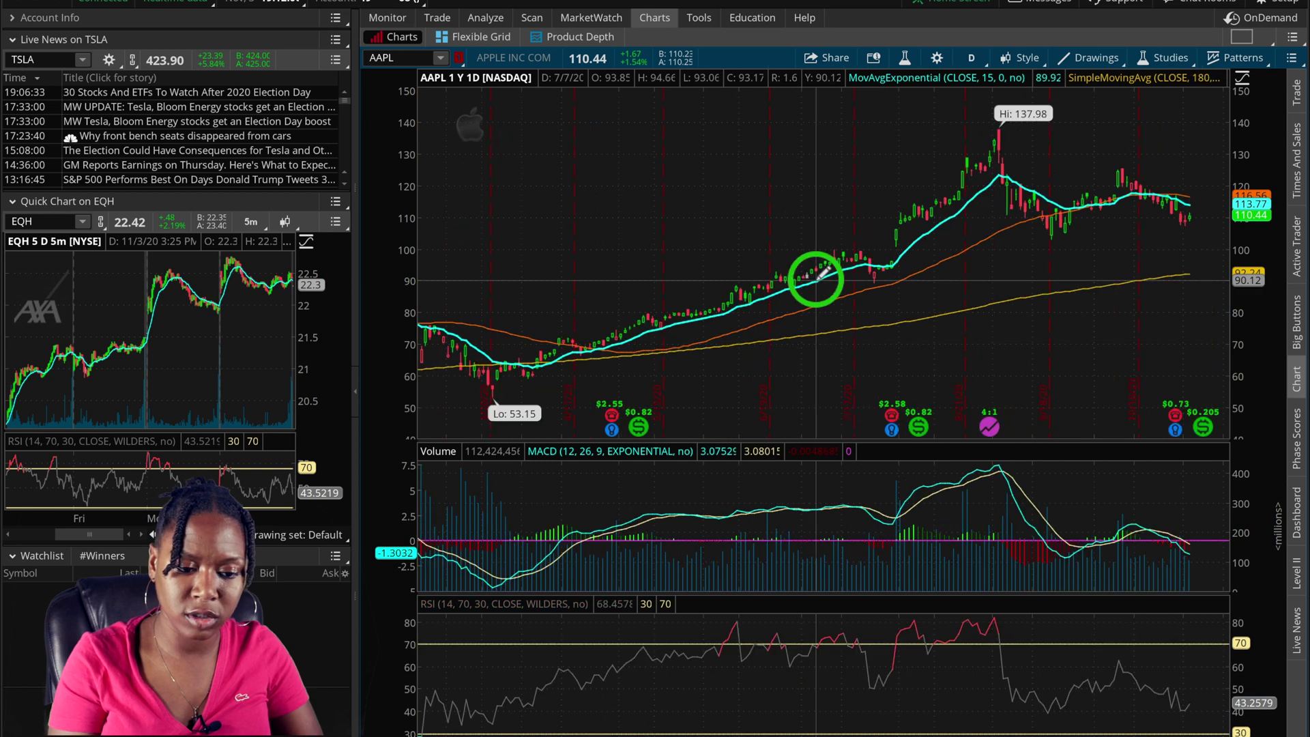
pyautogui.click(436, 318)
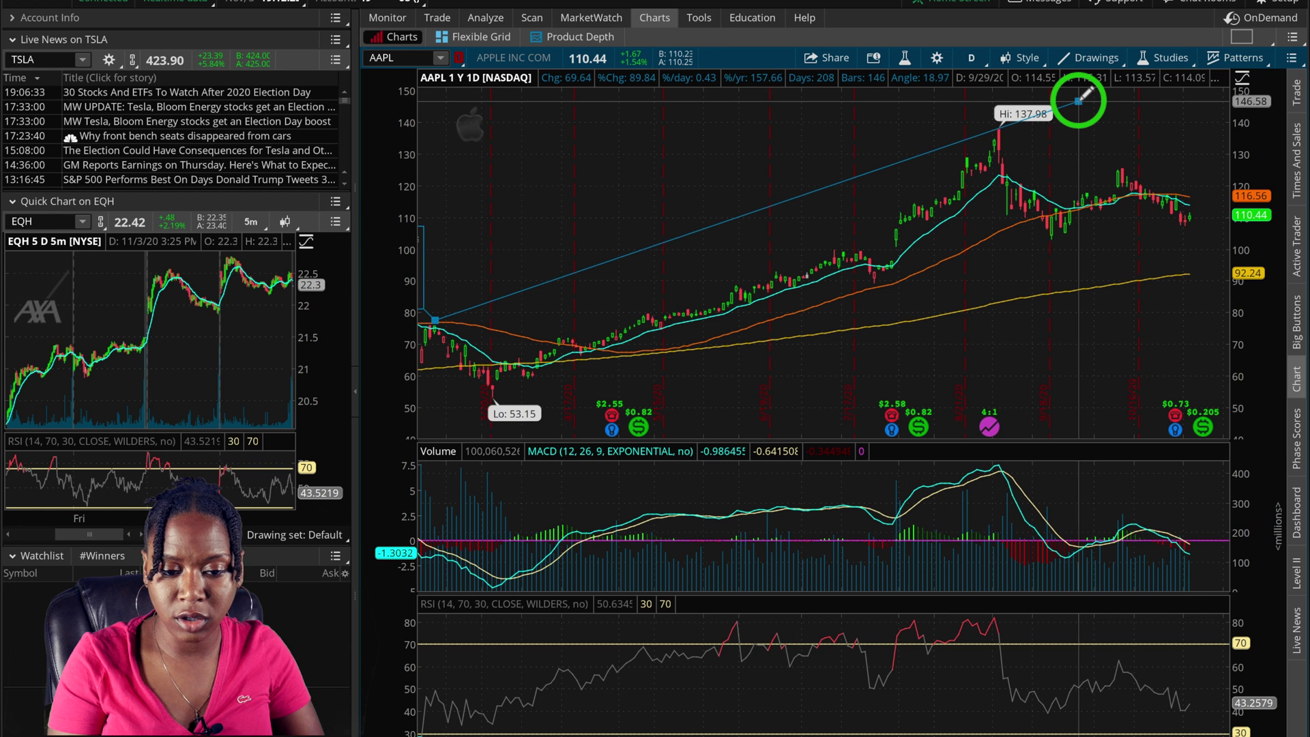
pyautogui.click(1079, 100)
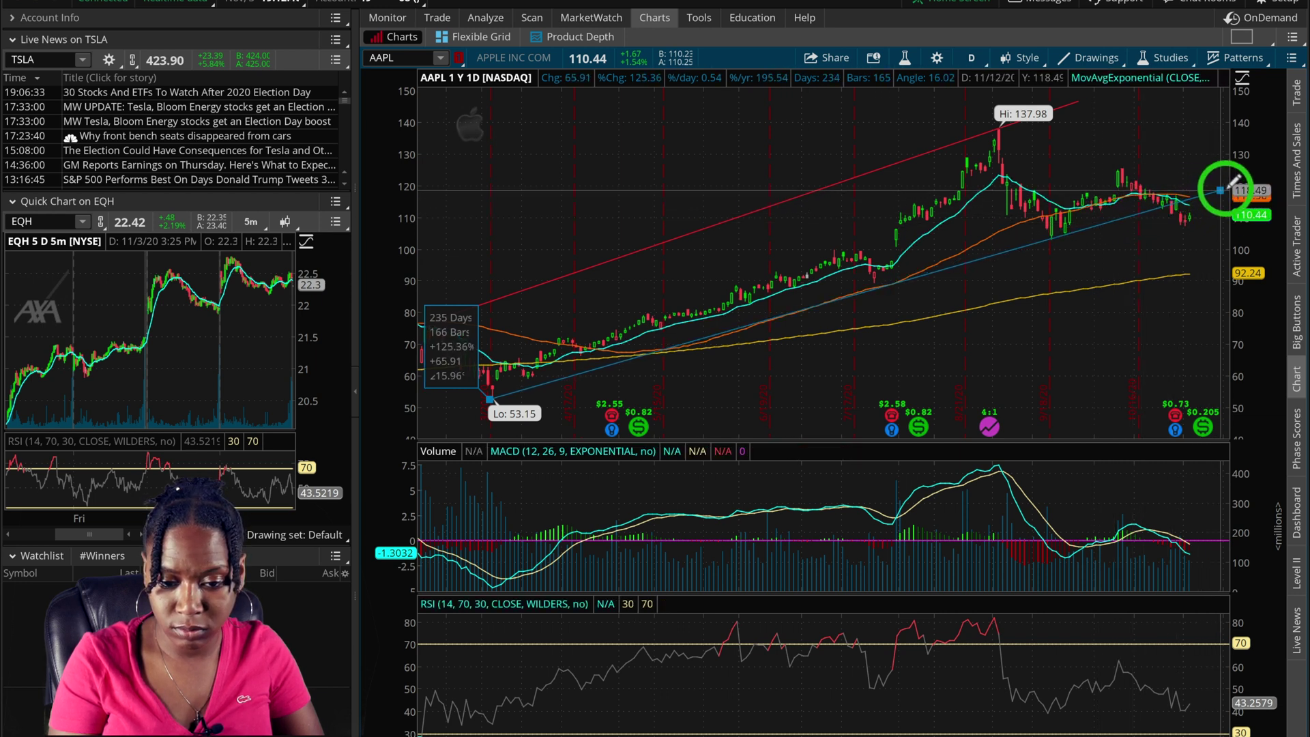
pyautogui.press('Escape')
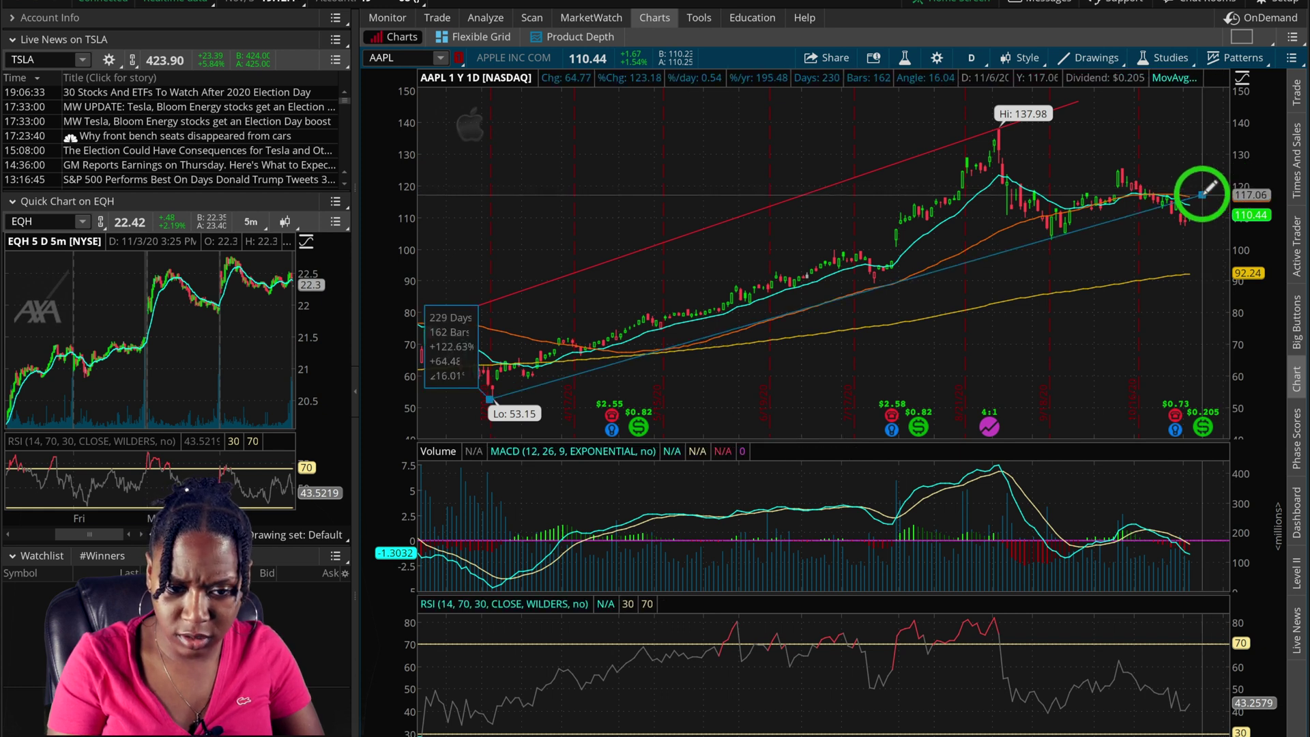
pyautogui.click(1203, 192)
# View the drawn trend lines on the 180 D : 4h time frame, and switch back to 1 Y : 1D.
pyautogui.click(971, 57)
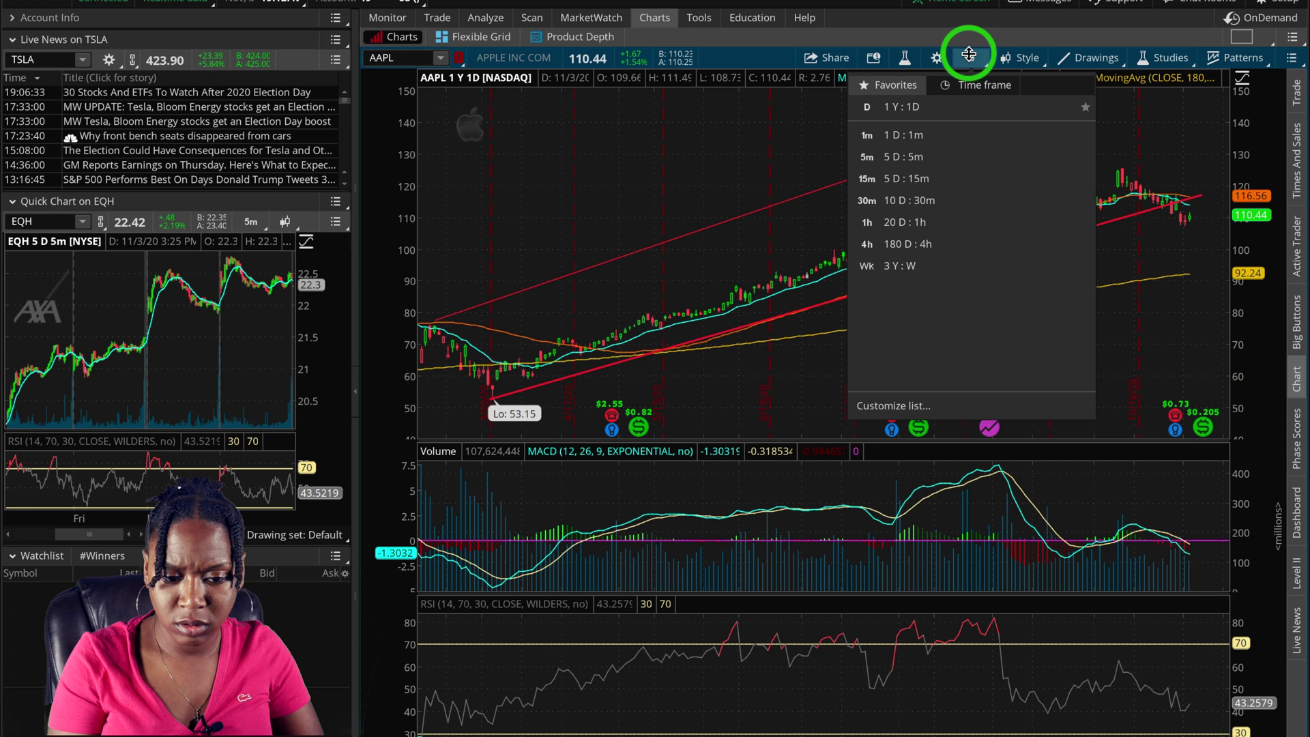
pyautogui.click(952, 245)
pyautogui.click(971, 57)
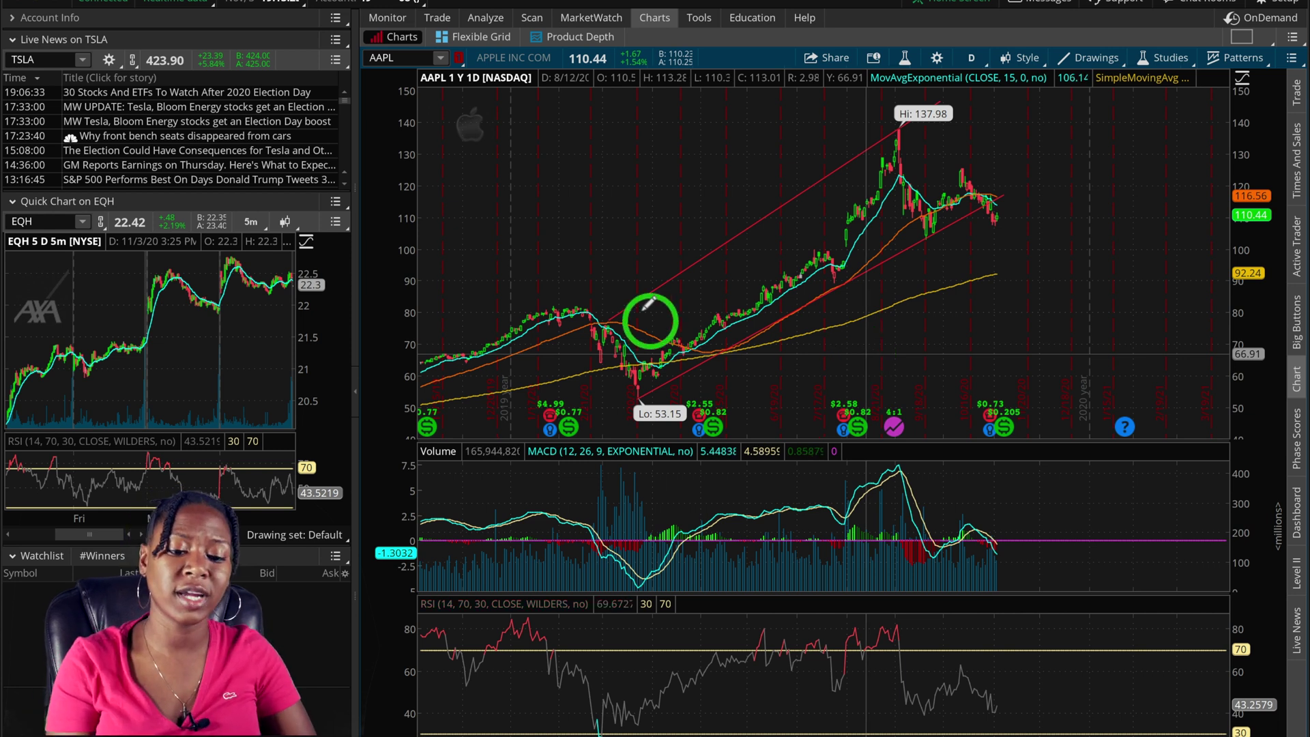
# Remove the lower Apple trend line and redraw it steeper, from the 53.15 low along the rising lows to about 121.
pyautogui.moveTo(556, 176); pyautogui.dragTo(1009, 210)
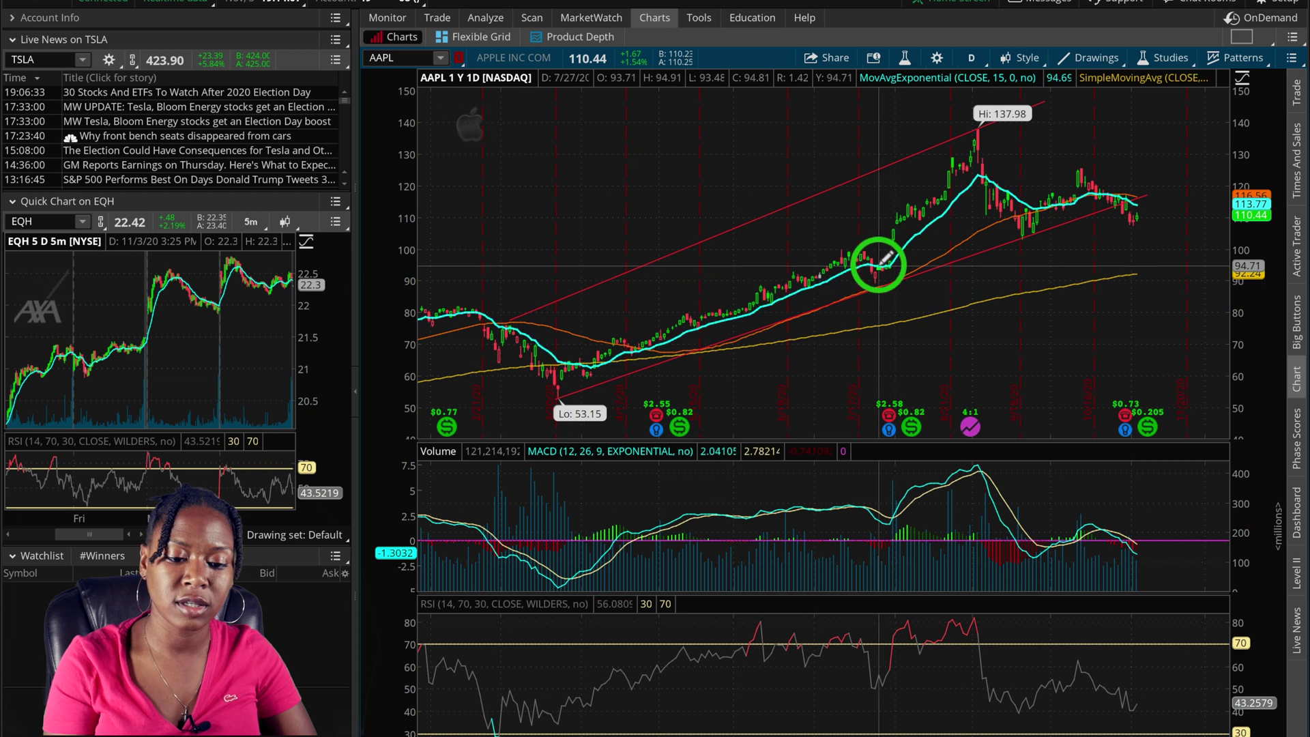
pyautogui.rightClick(908, 280)
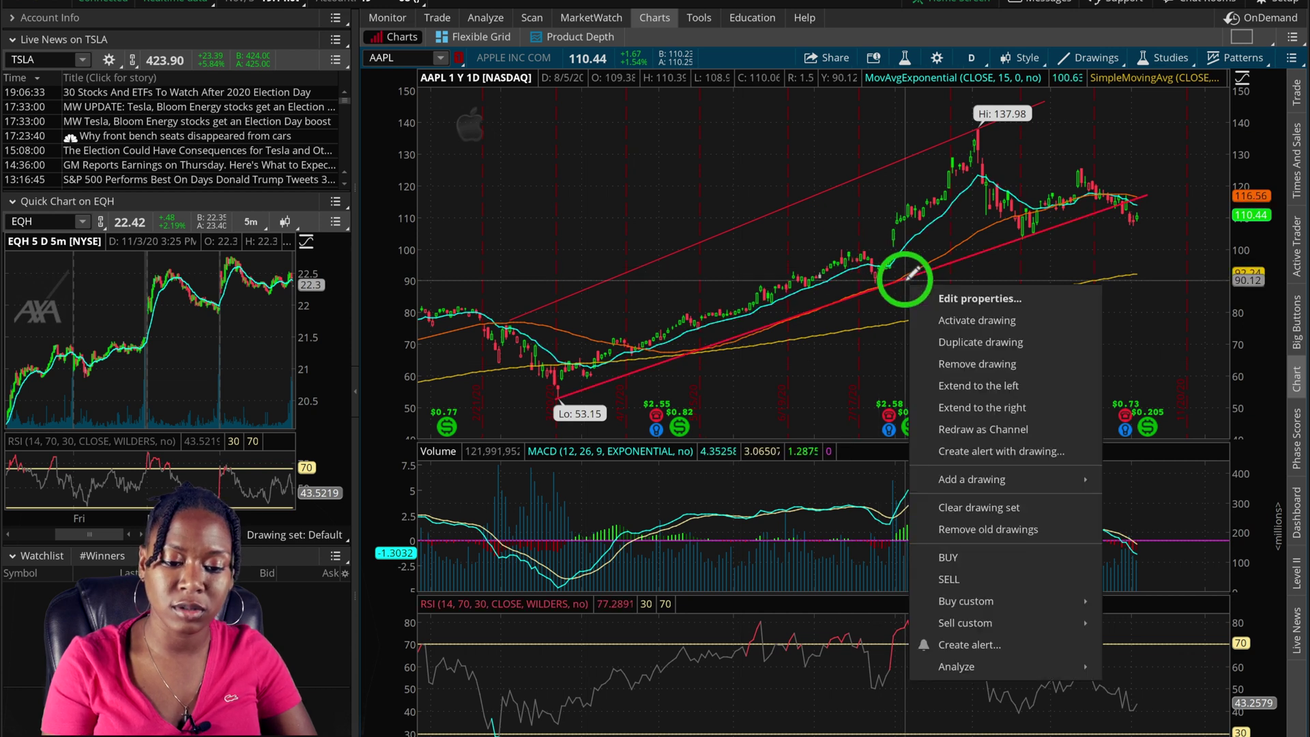
pyautogui.click(1025, 366)
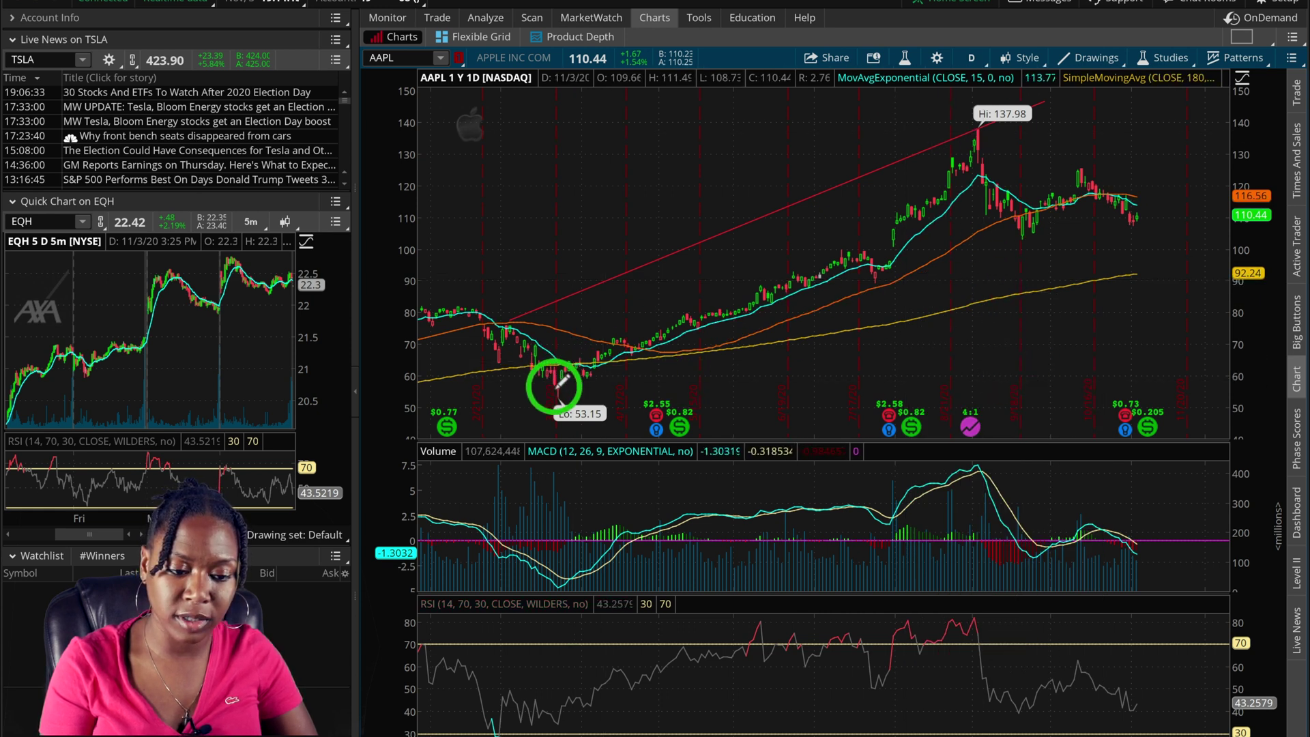
pyautogui.moveTo(557, 394); pyautogui.dragTo(730, 318)
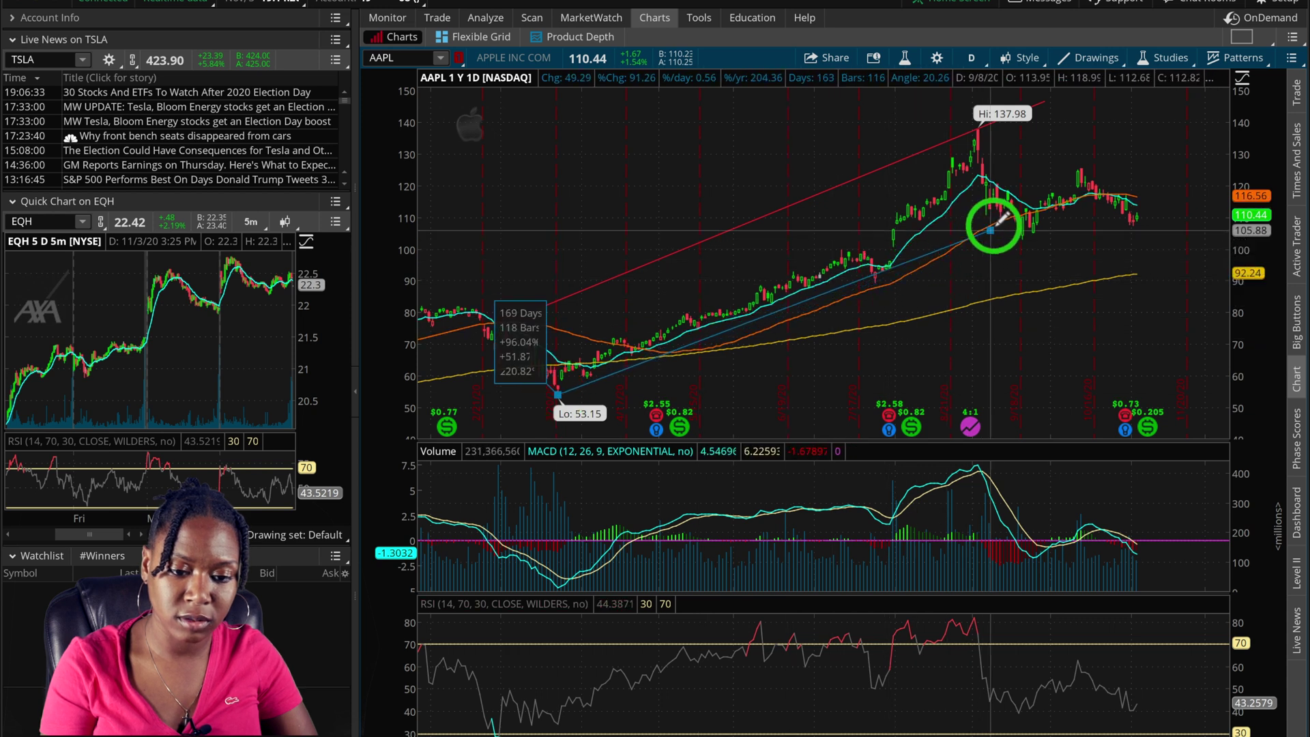
pyautogui.click(1027, 182)
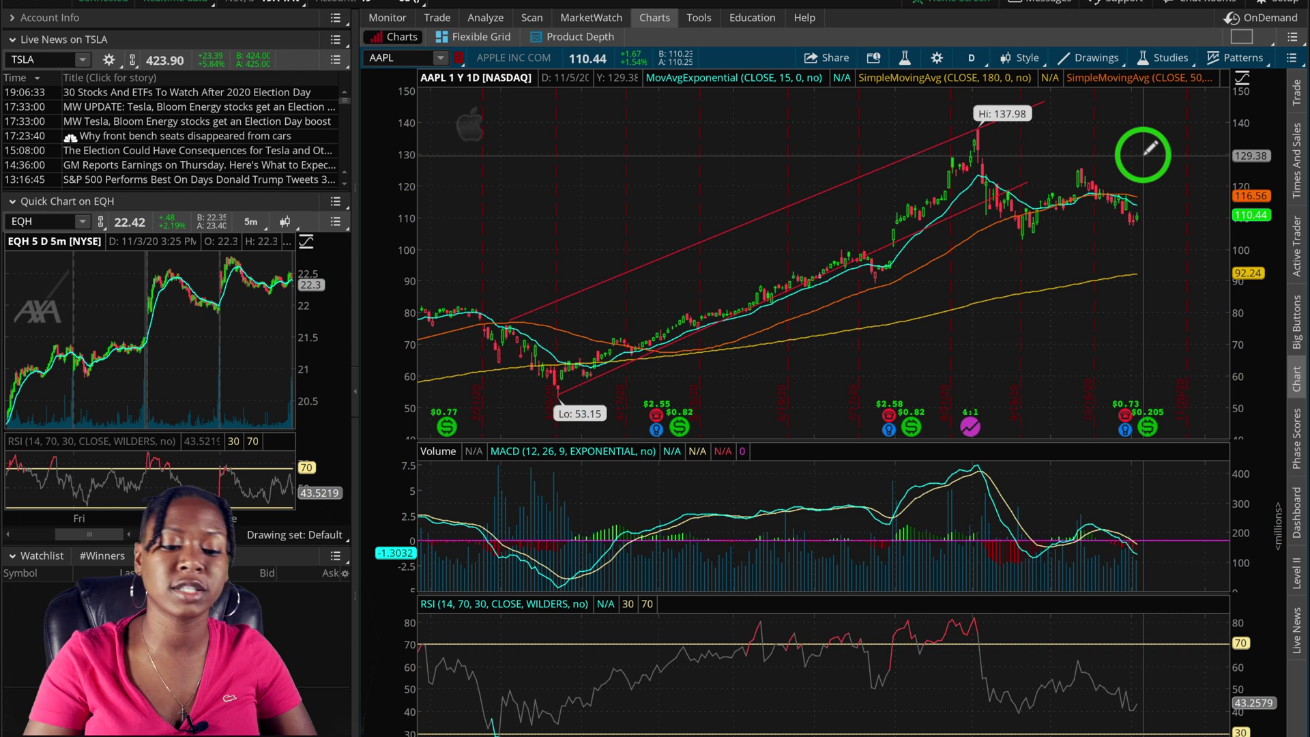
pyautogui.moveTo(1180, 152); pyautogui.dragTo(1009, 161)
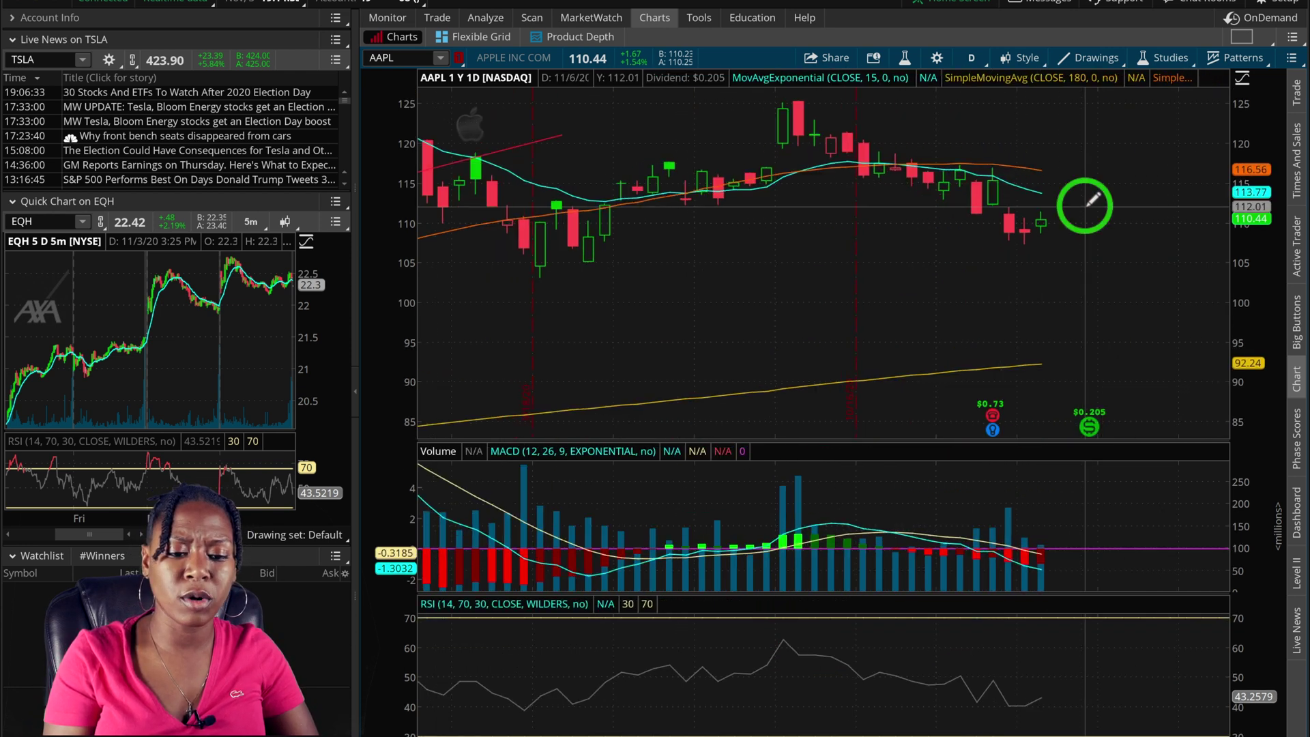
pyautogui.scroll(5, 1092, 198)
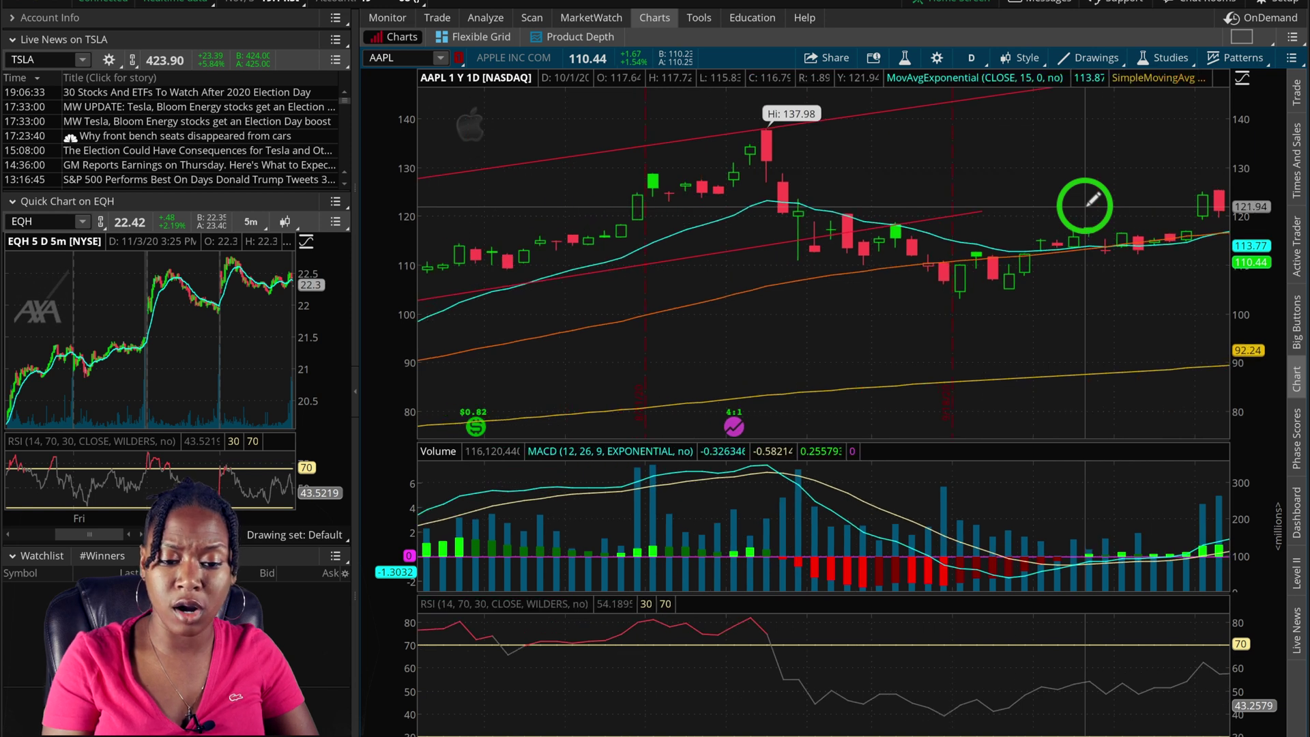
pyautogui.scroll(-3, 1093, 198)
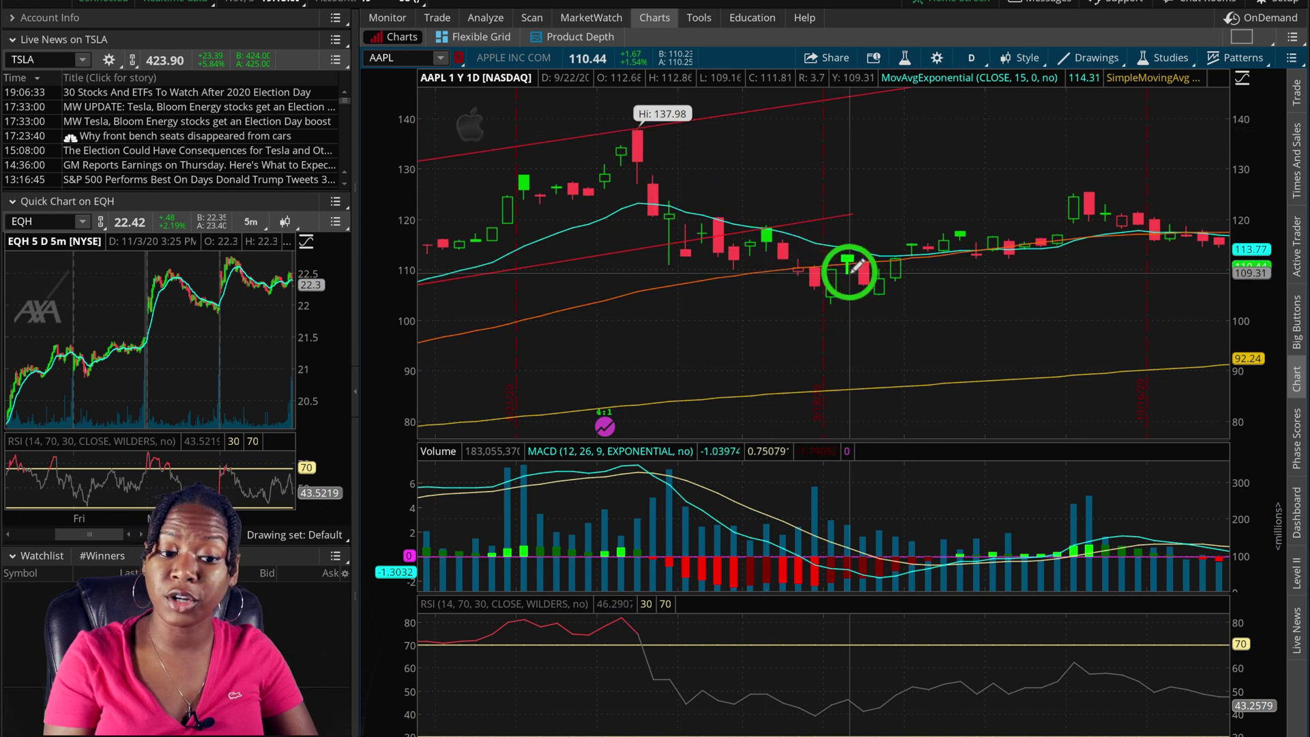
pyautogui.scroll(-5, 877, 345)
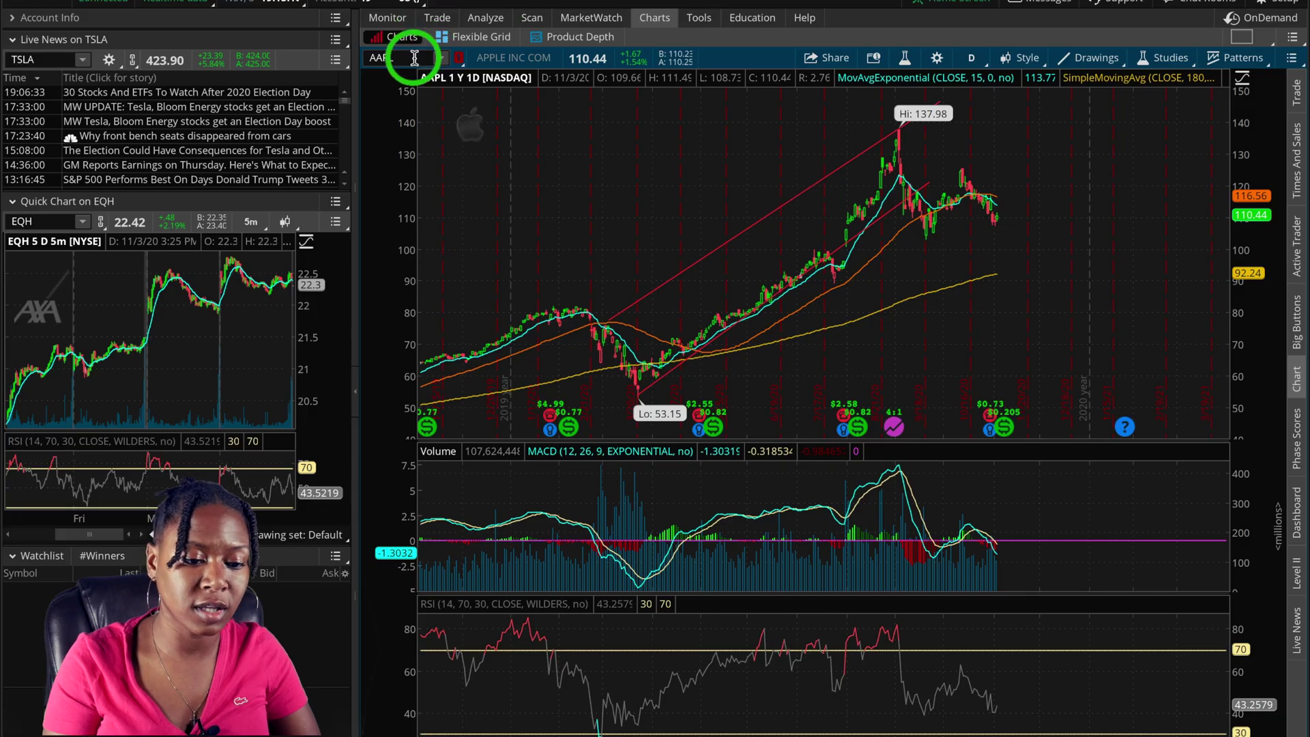
# Load the one-year daily chart for SBUX.
pyautogui.write('SBUX')
pyautogui.press('Return')
pyautogui.click(1062, 57)
pyautogui.click(974, 59)
pyautogui.click(979, 225)
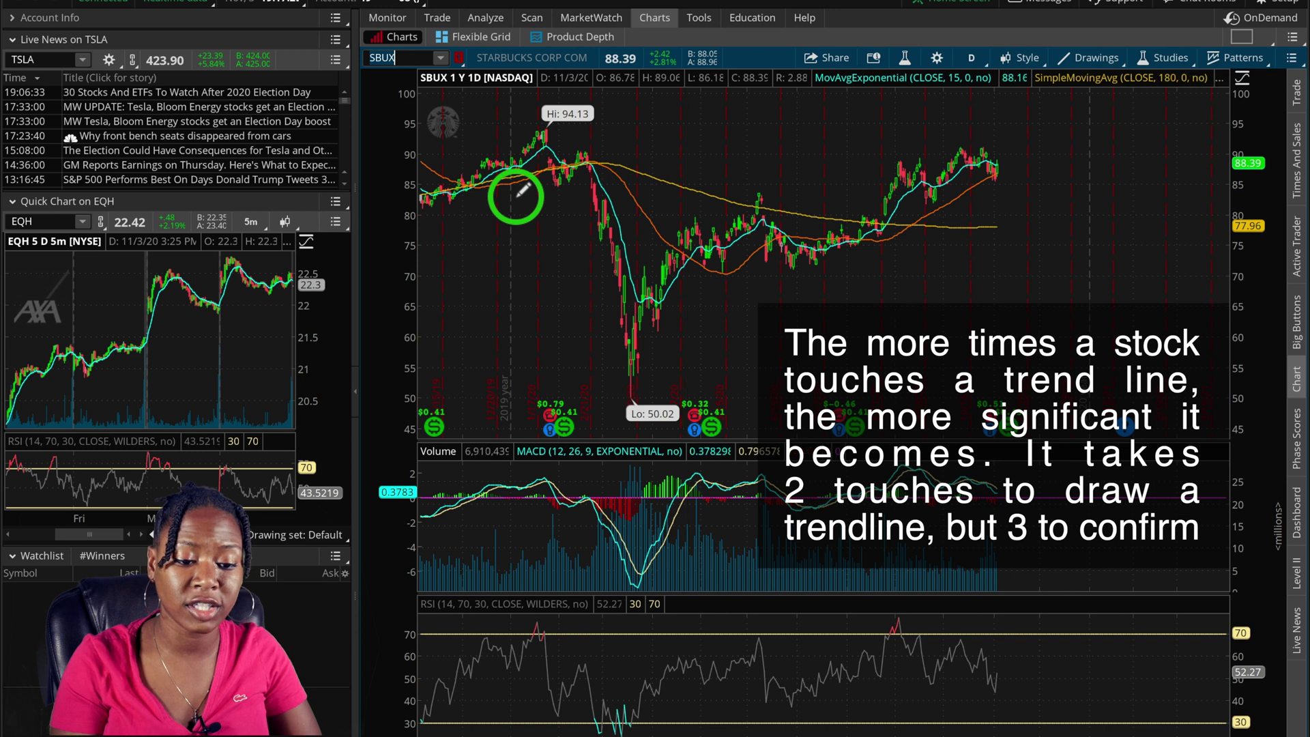
# Draw a rising channel on the Starbucks chart: a lower trend line from the 50.02 low to about 83, and an upper one from about 63 to 88.
pyautogui.moveTo(539, 239)
pyautogui.mouseDown()
pyautogui.moveTo(608, 234)
pyautogui.moveTo(770, 269)
pyautogui.mouseUp()
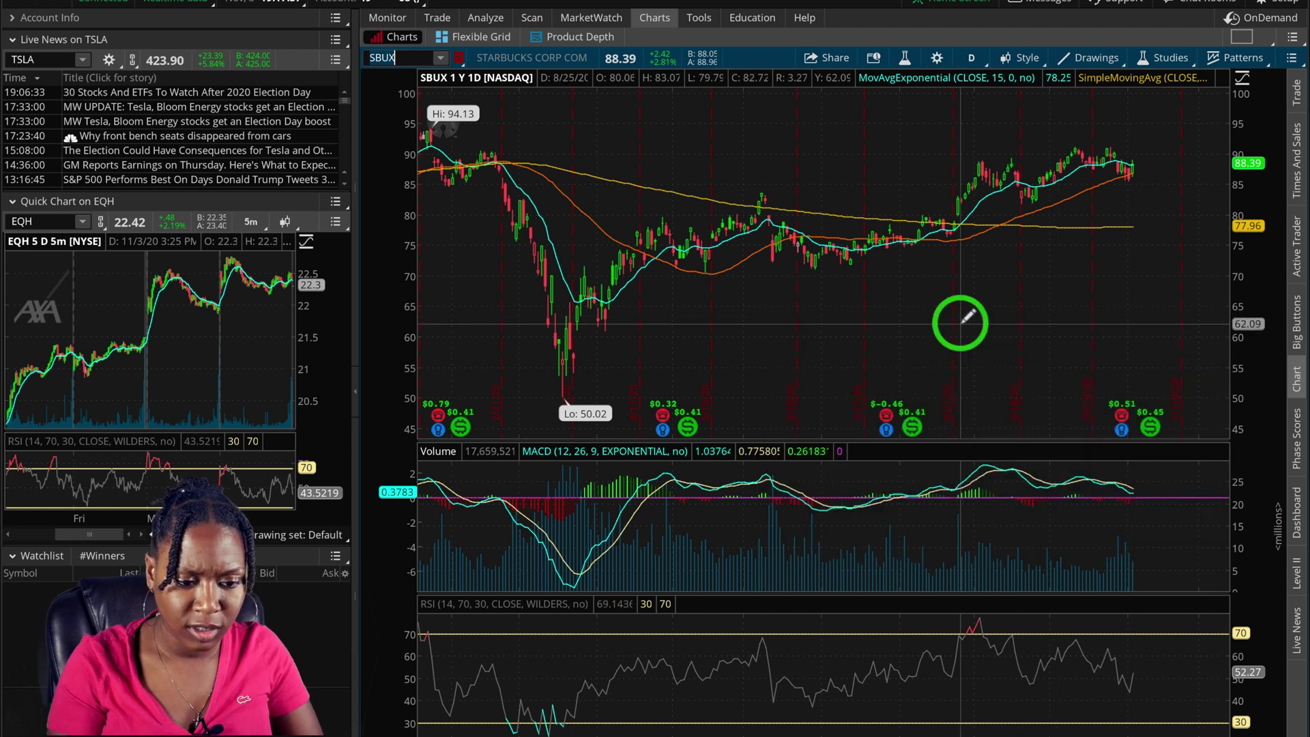
pyautogui.moveTo(475, 276); pyautogui.dragTo(884, 311)
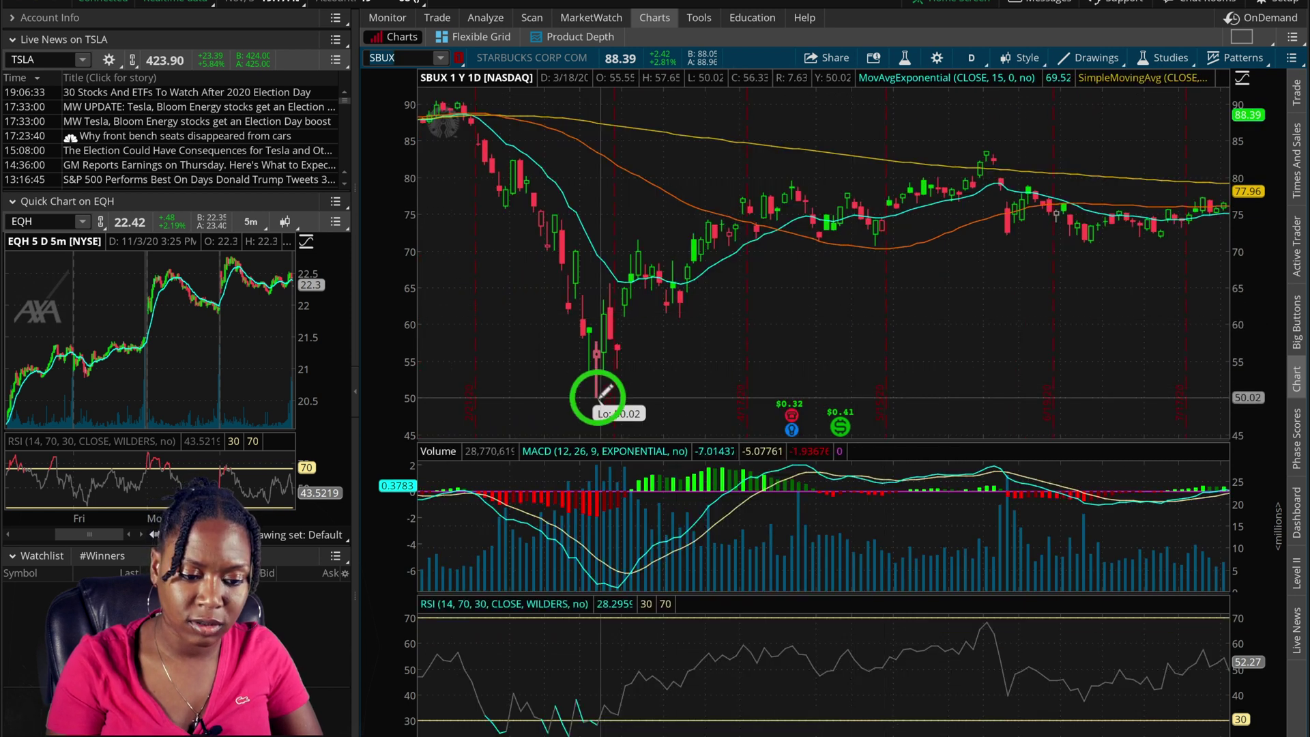
pyautogui.moveTo(691, 323); pyautogui.dragTo(947, 156)
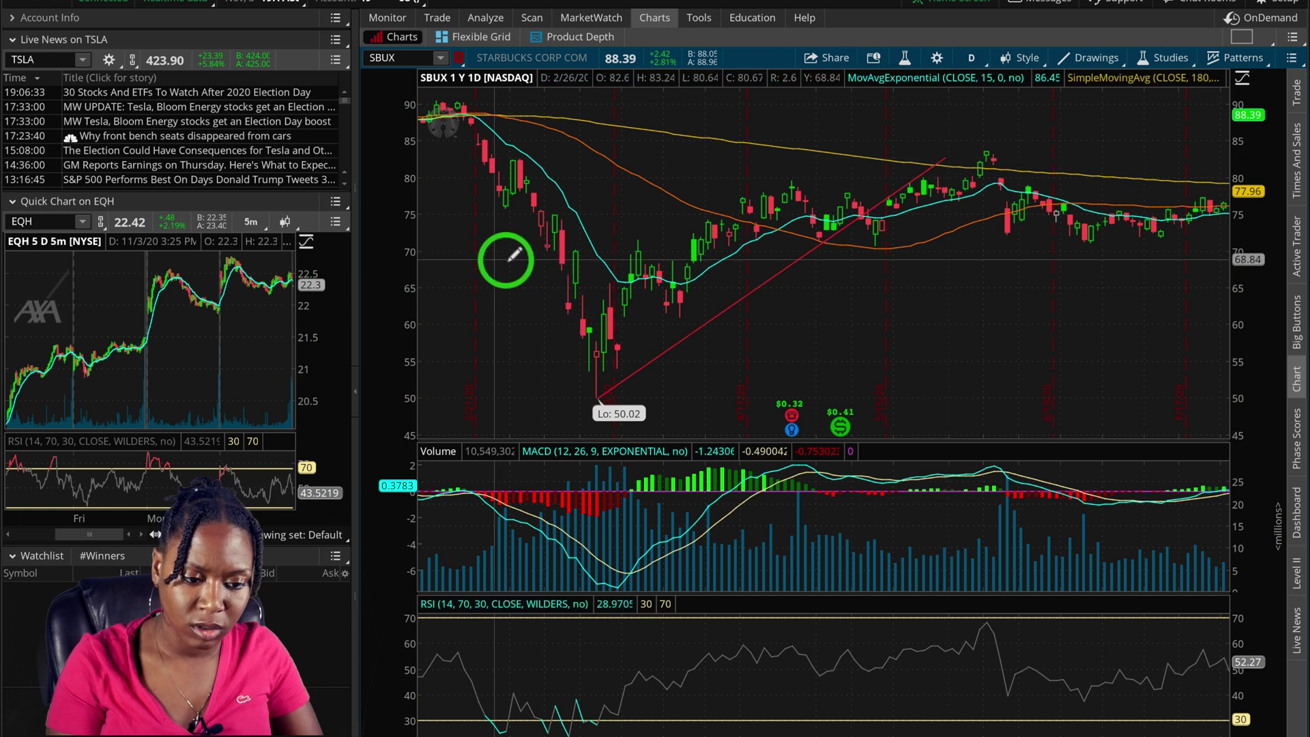
pyautogui.moveTo(595, 302); pyautogui.dragTo(850, 118)
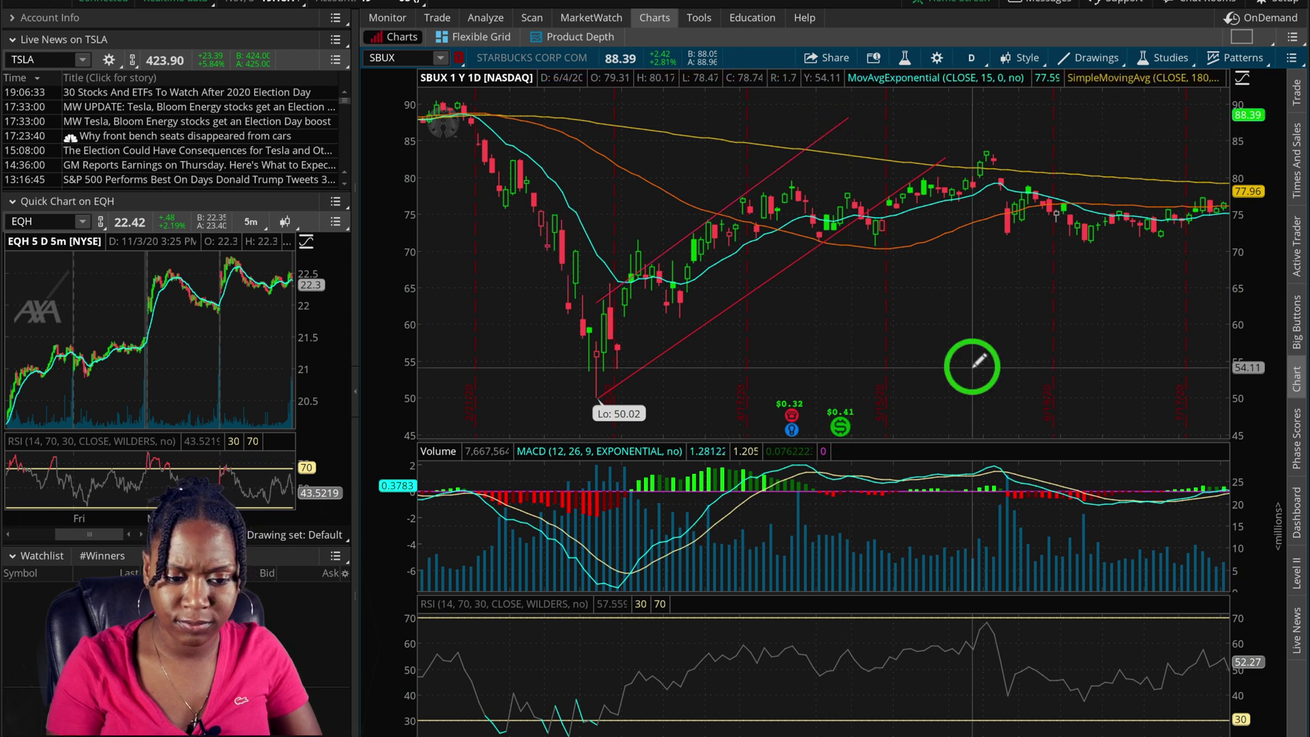
pyautogui.scroll(-4, 1056, 556)
pyautogui.click(784, 399)
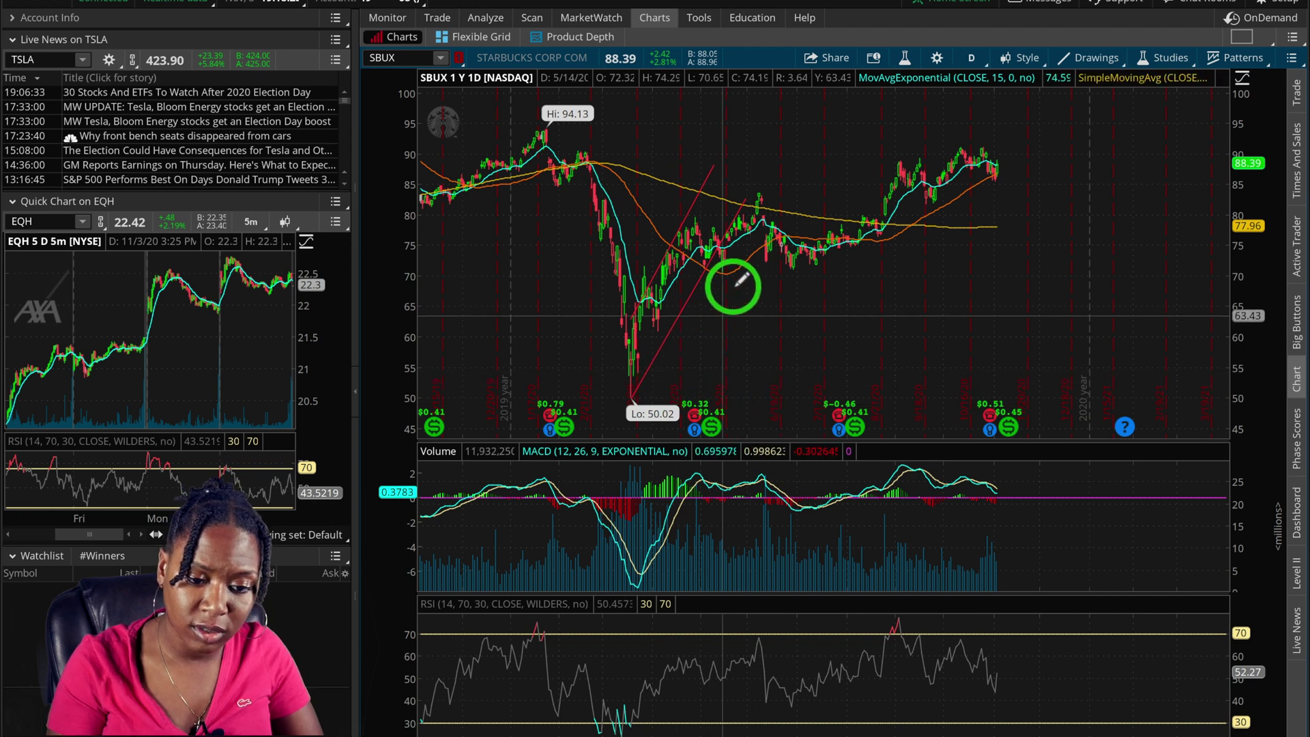
pyautogui.moveTo(696, 161)
pyautogui.mouseDown()
pyautogui.moveTo(766, 199)
pyautogui.moveTo(866, 217)
pyautogui.mouseUp()
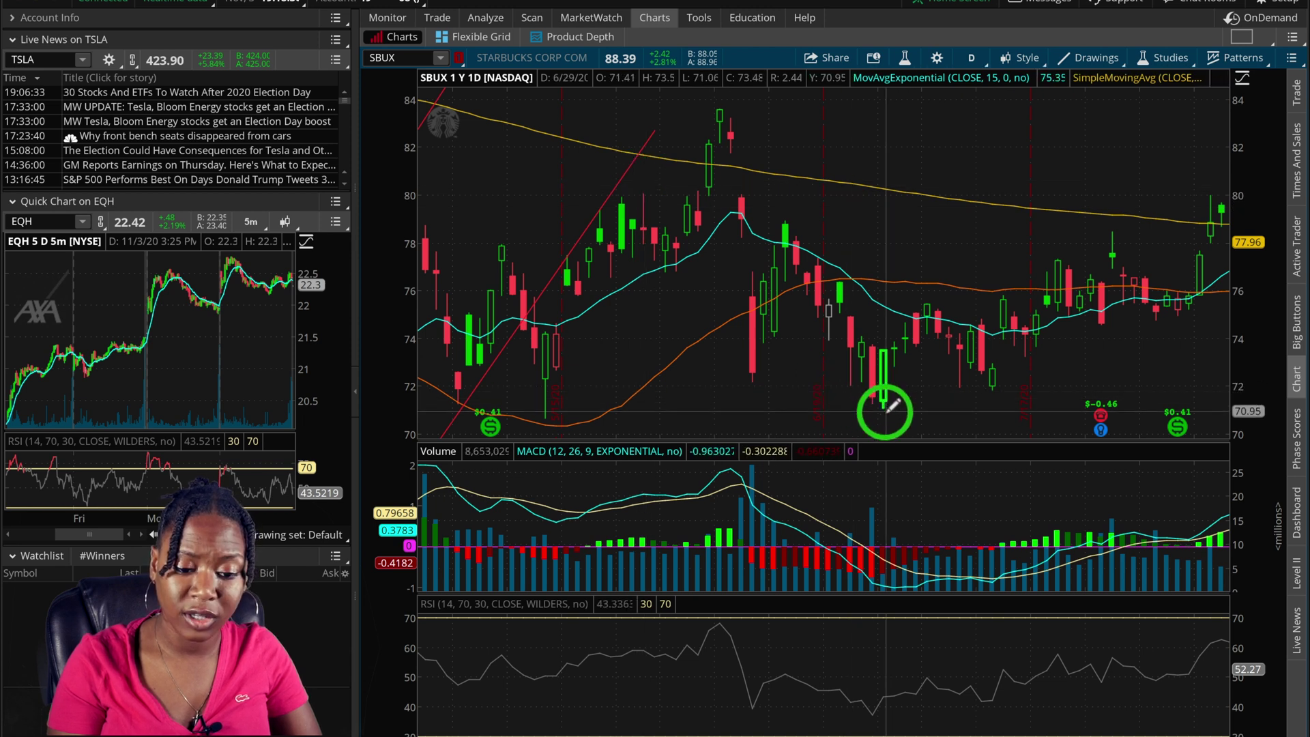
pyautogui.scroll(-2, 884, 402)
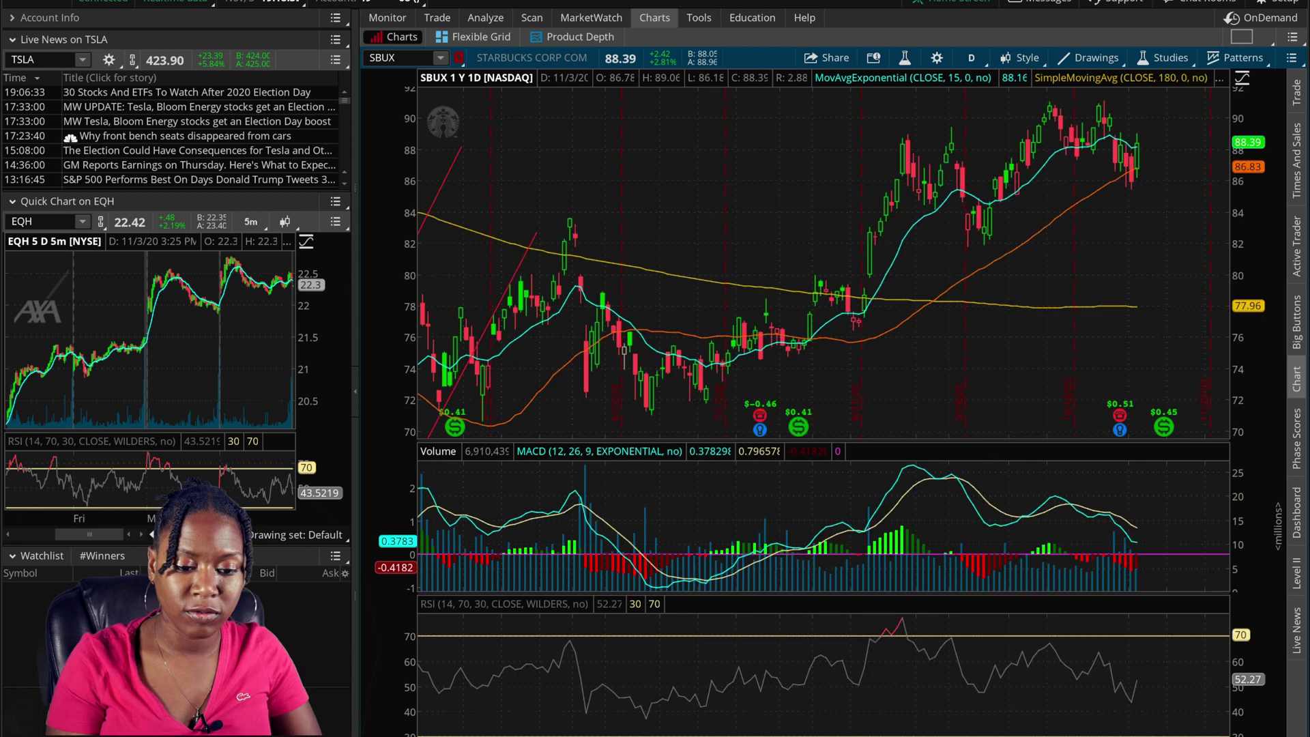
pyautogui.scroll(-1, 884, 403)
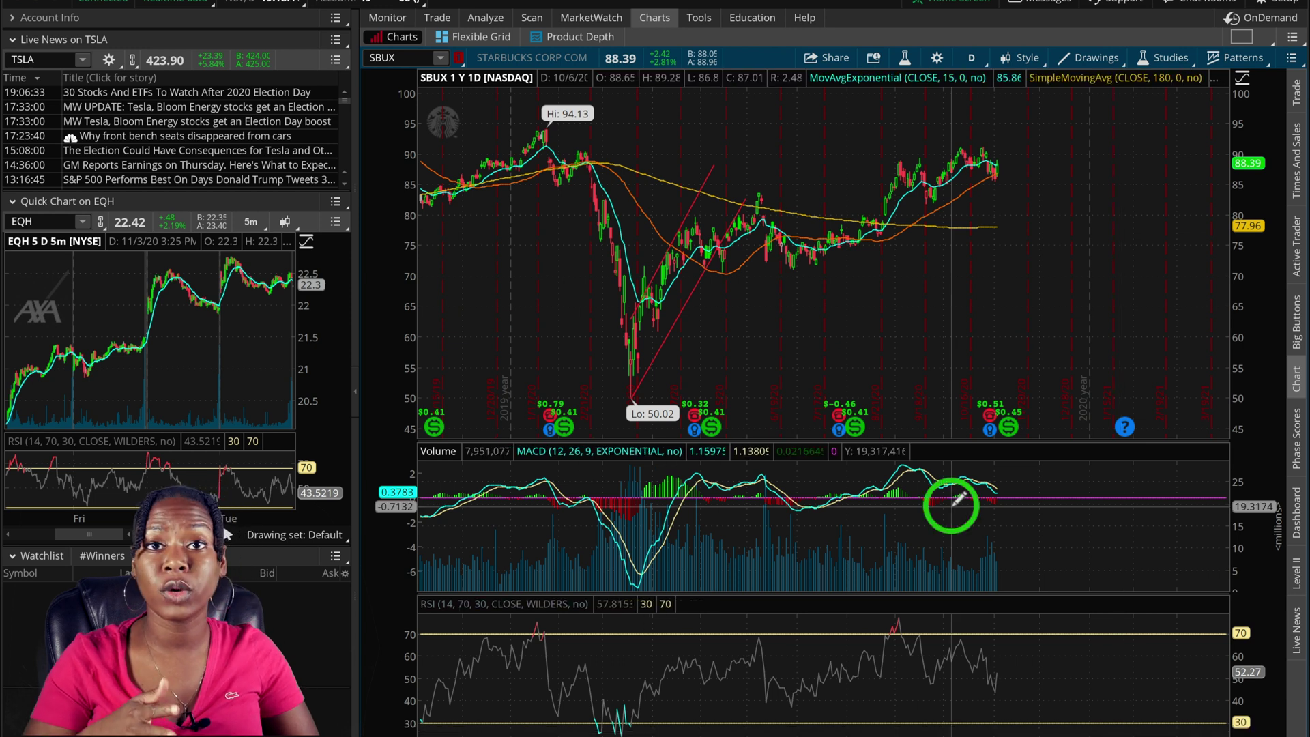
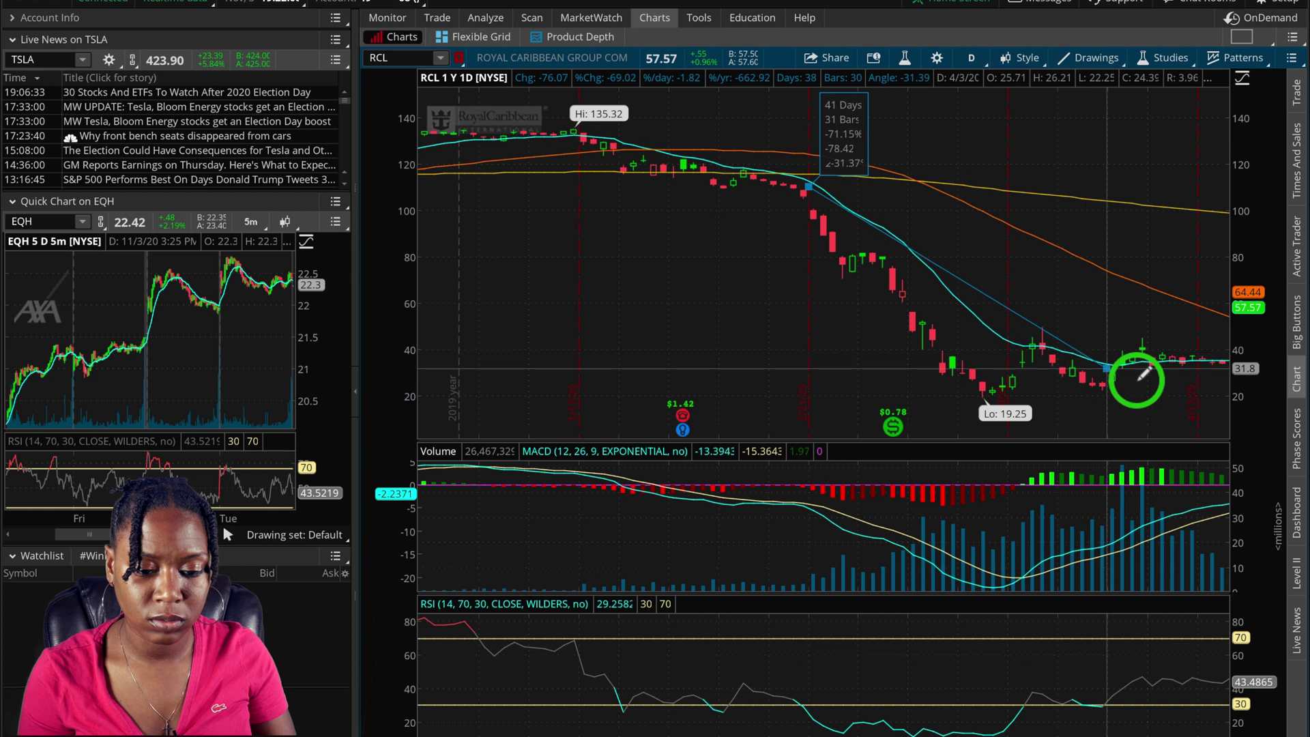
# Finish the upper falling Royal Caribbean trend line at about 17, and draw a lower one from about 102 down to the 19.25 low.
pyautogui.click(1170, 399)
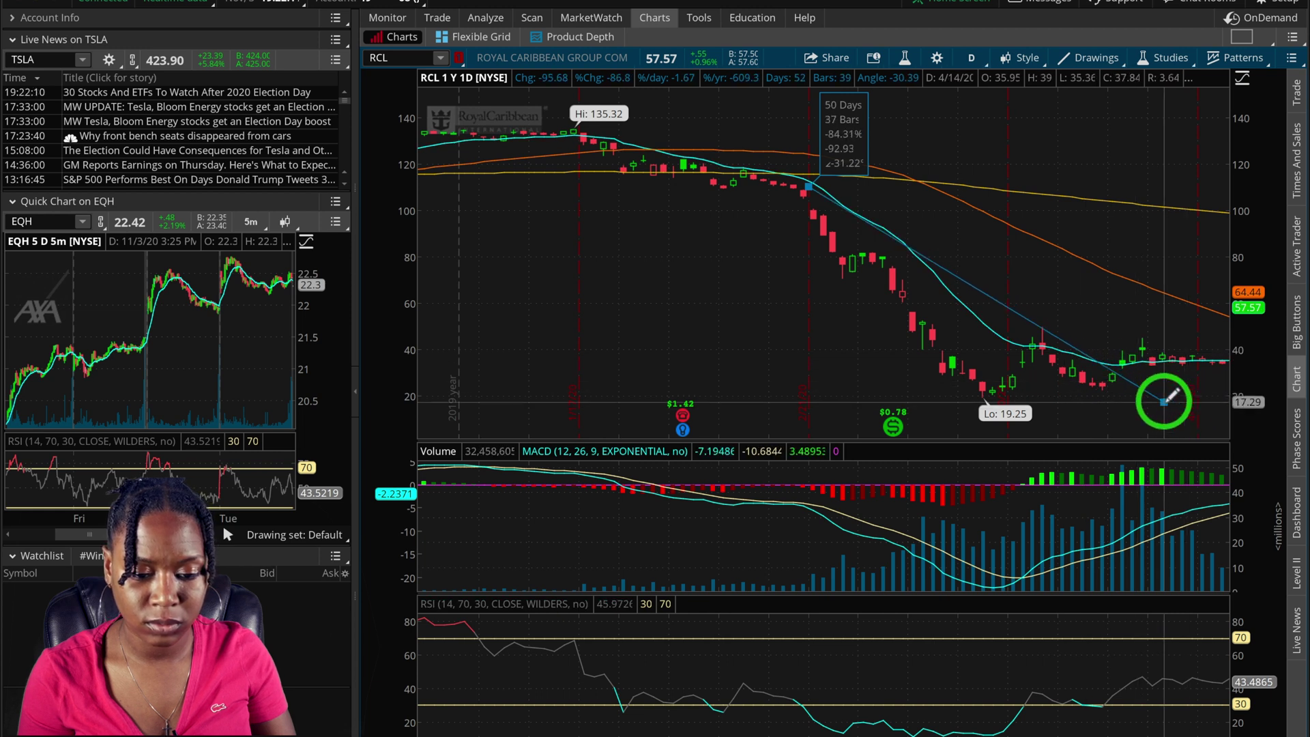
pyautogui.click(719, 187)
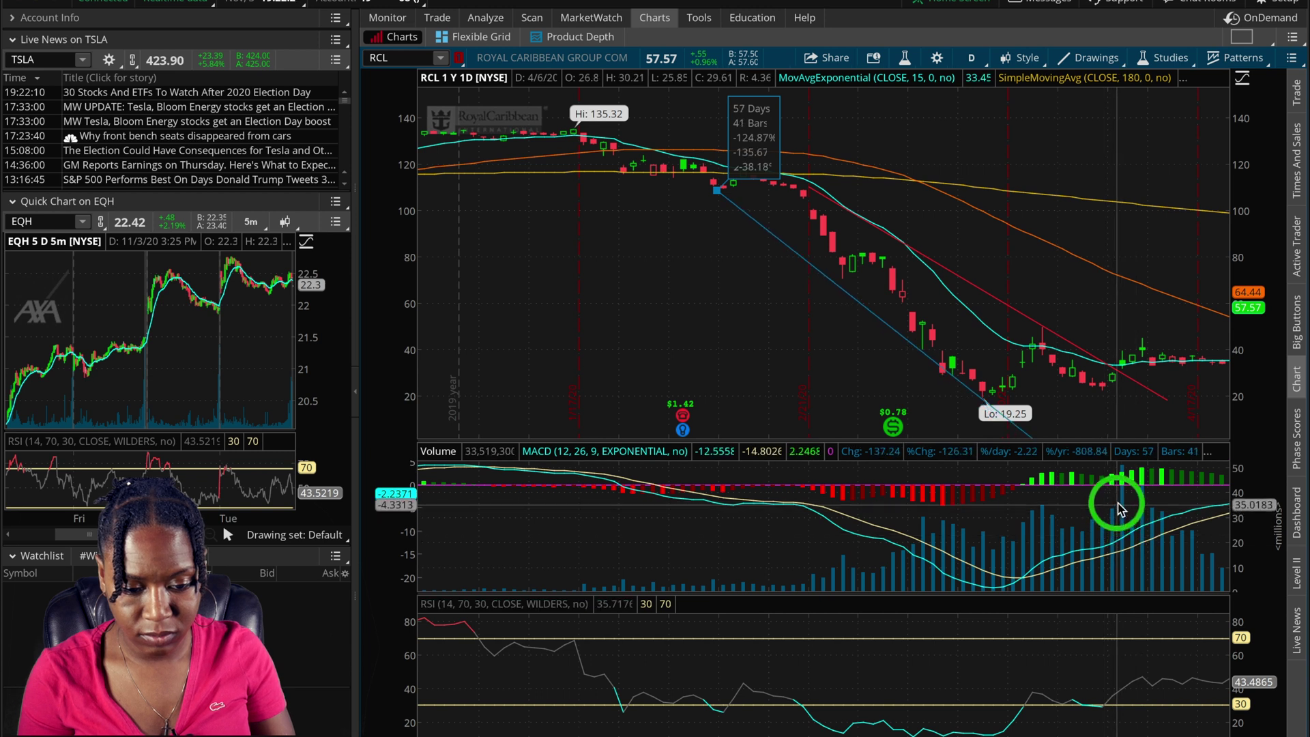
pyautogui.click(985, 403)
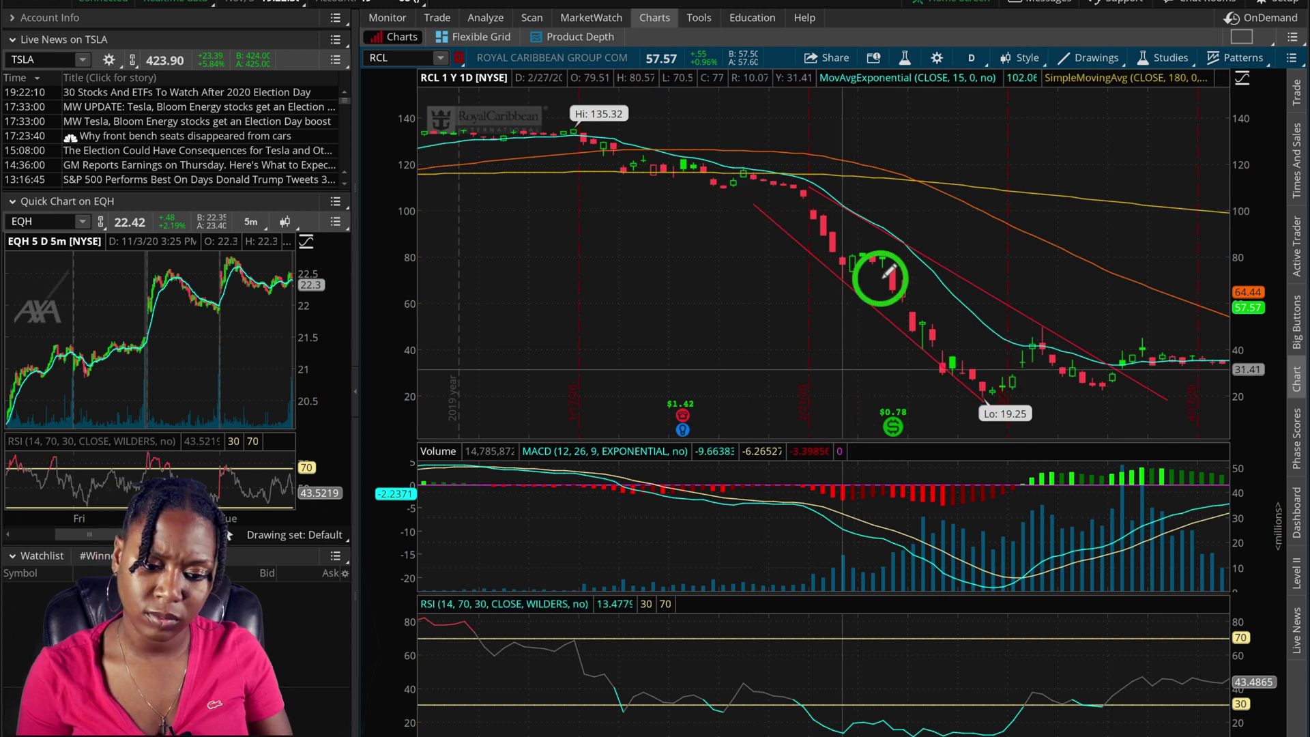
# Examine the Royal Caribbean price action before and after the falling channel for where the downtrend begins, breaks and turns.
pyautogui.scroll(-5, 888, 272)
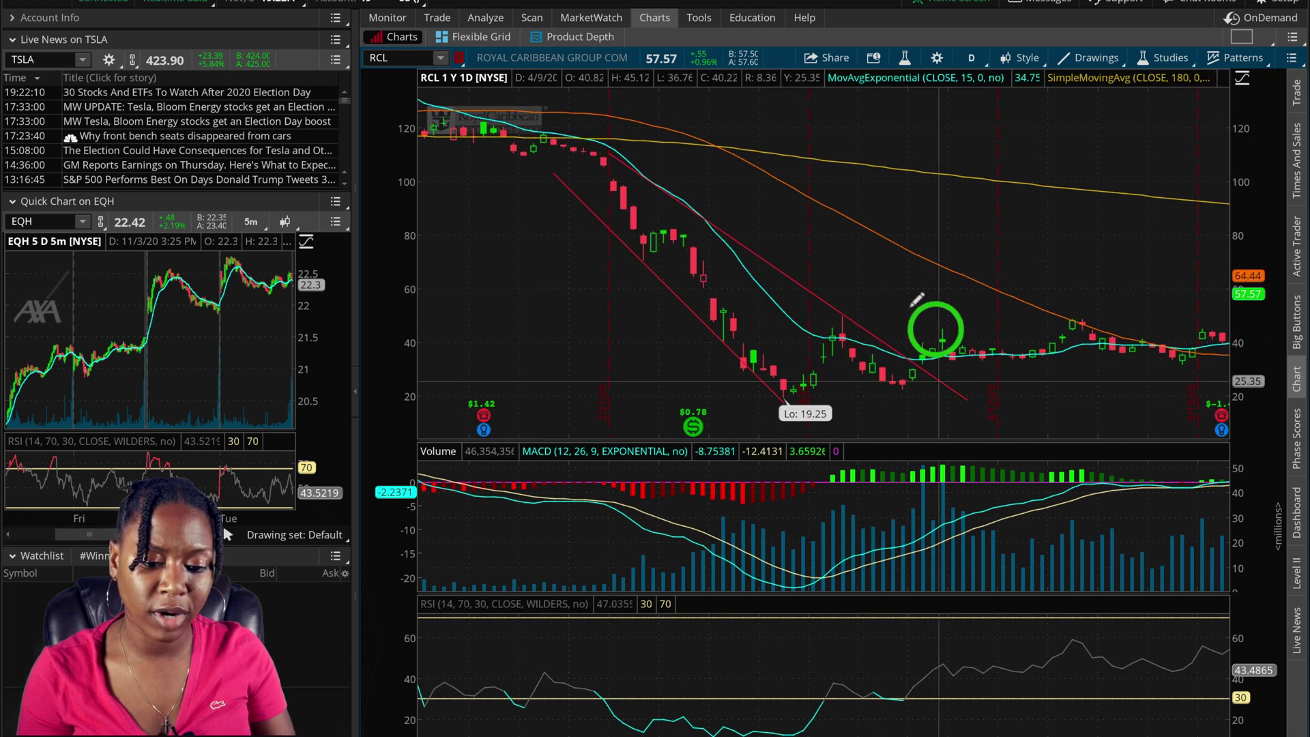
pyautogui.scroll(5, 885, 332)
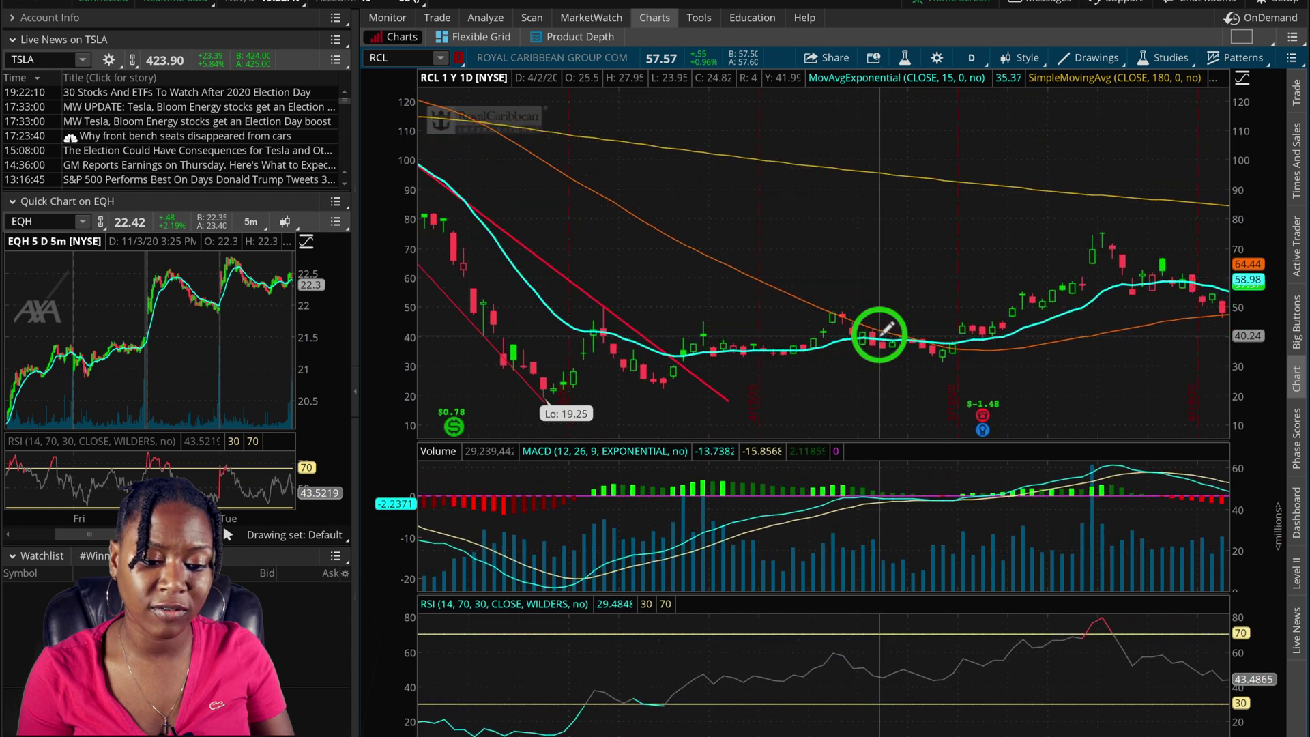
pyautogui.scroll(5, 886, 333)
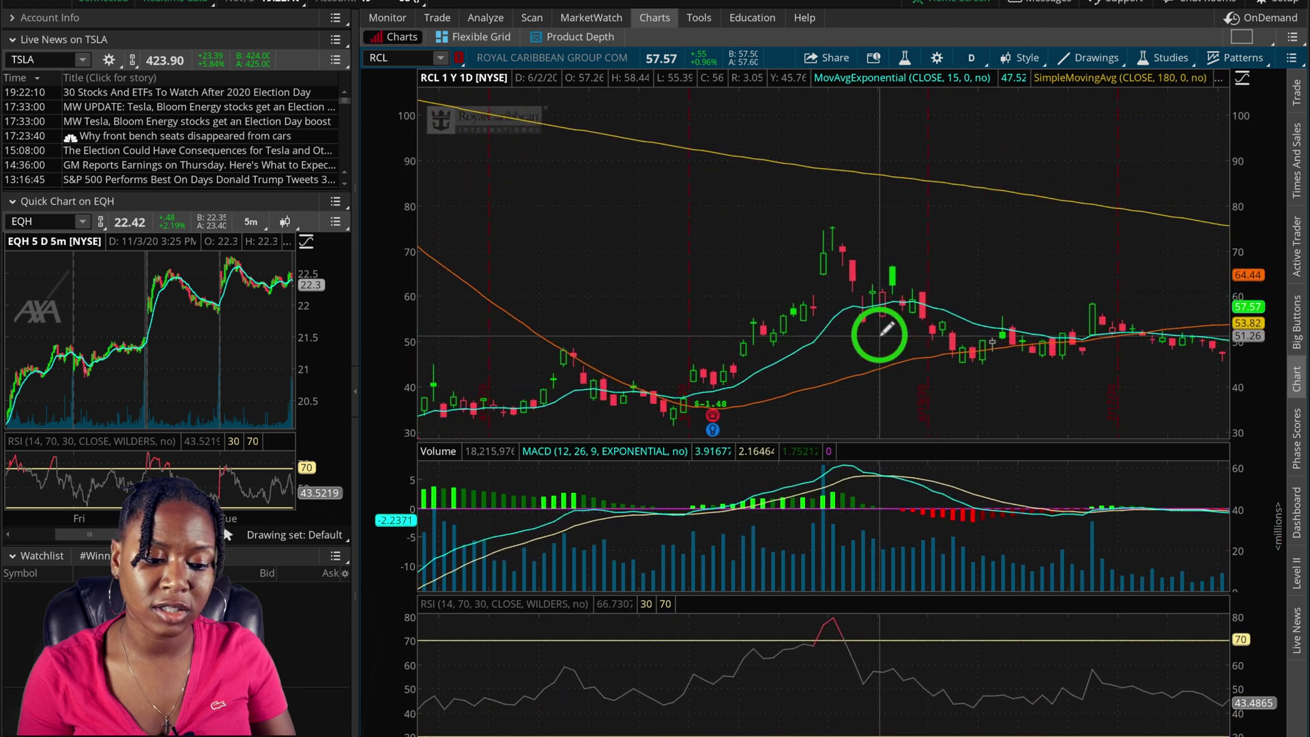
pyautogui.scroll(6, 886, 333)
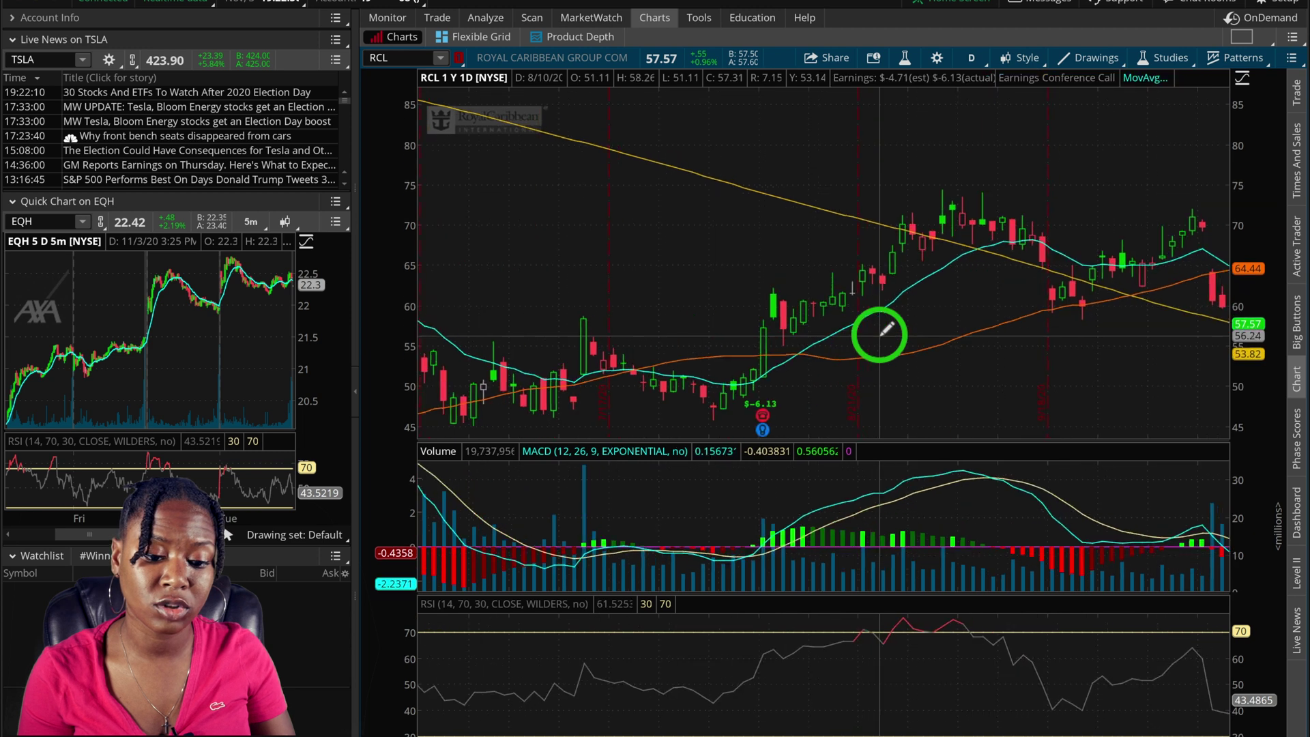
pyautogui.scroll(-10, 885, 332)
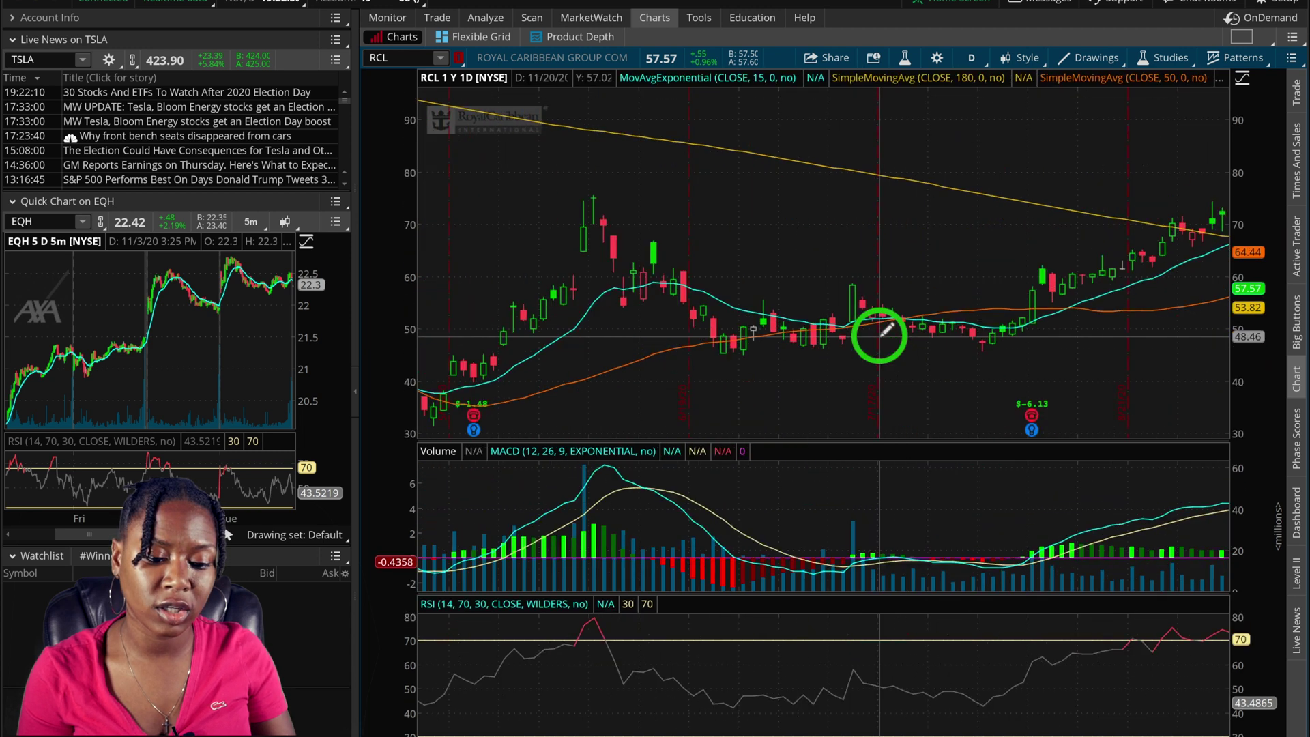
pyautogui.scroll(10, 886, 333)
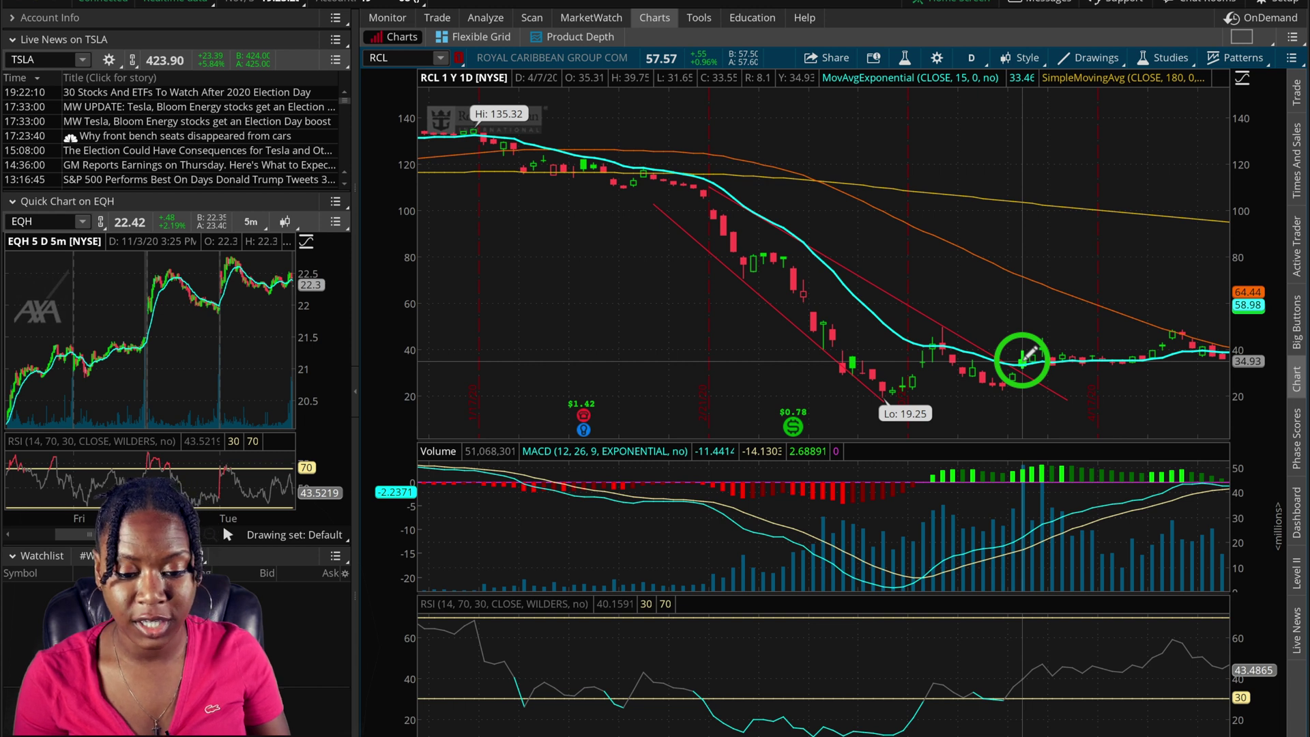
pyautogui.scroll(5, 1029, 353)
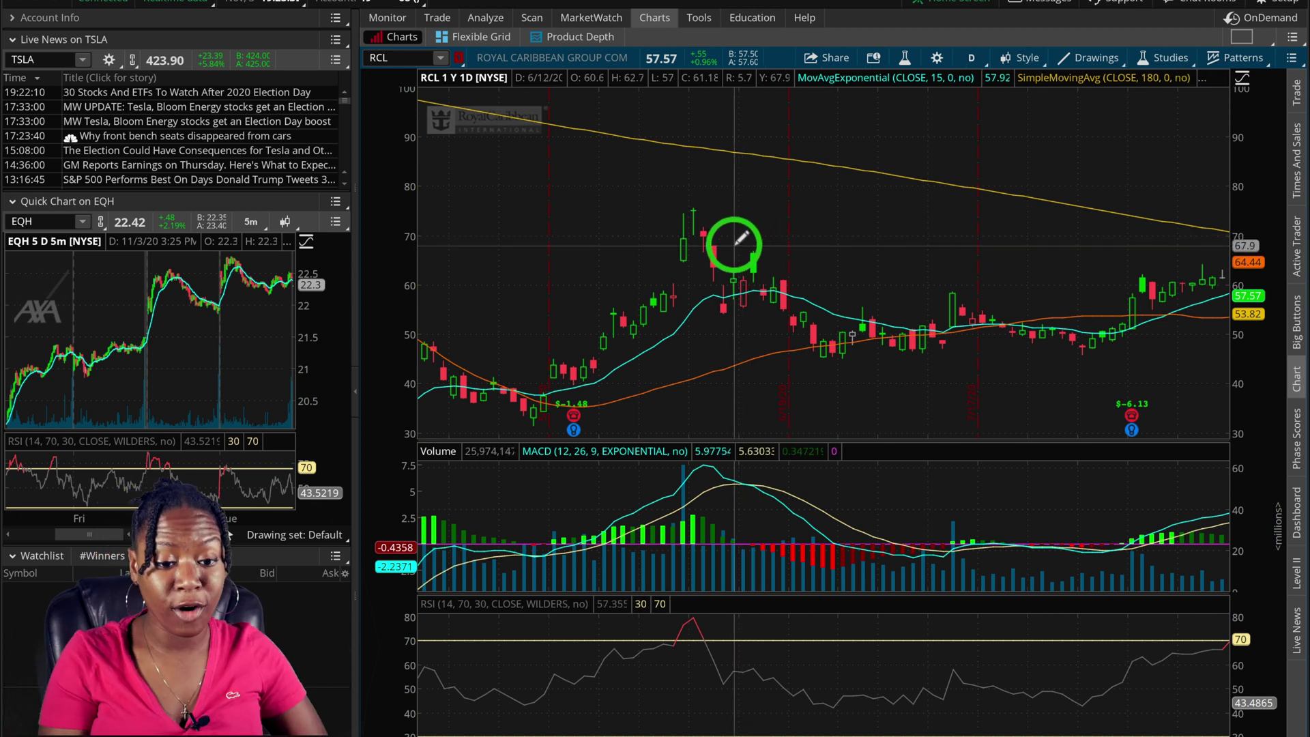
pyautogui.scroll(3, 733, 244)
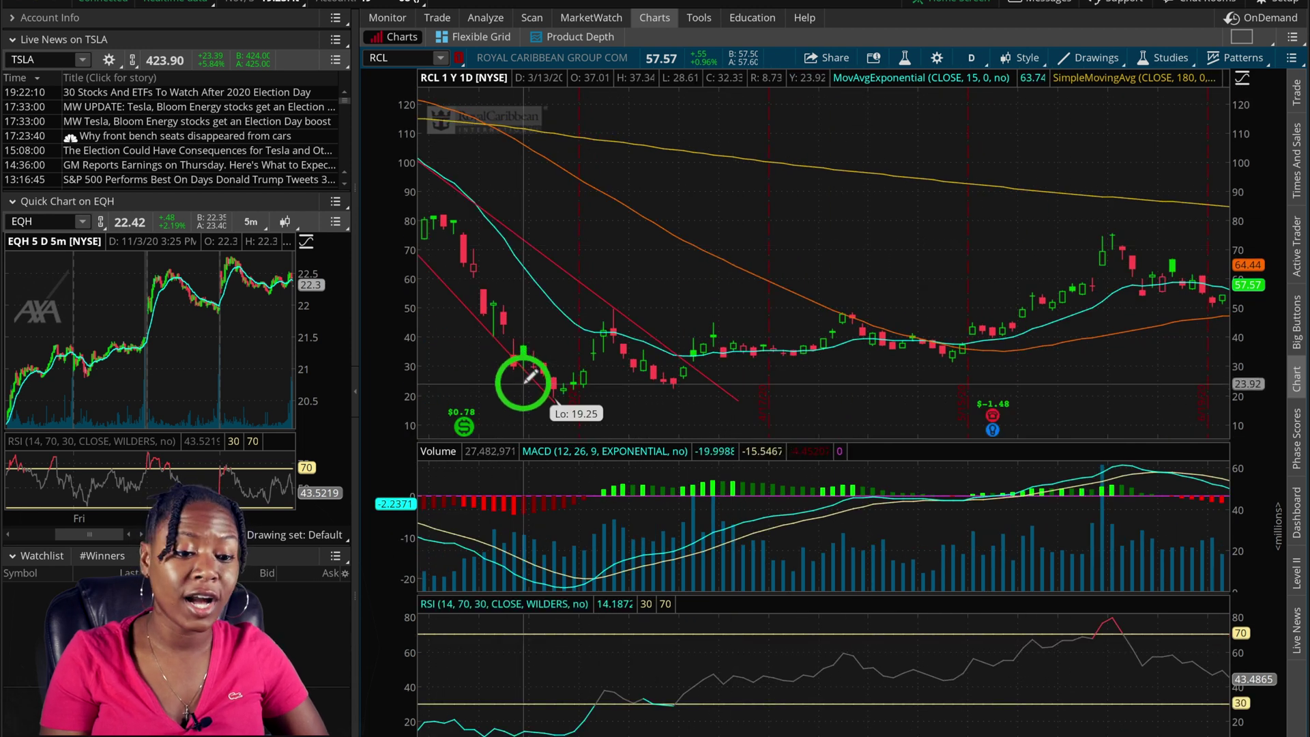
pyautogui.scroll(5, 530, 376)
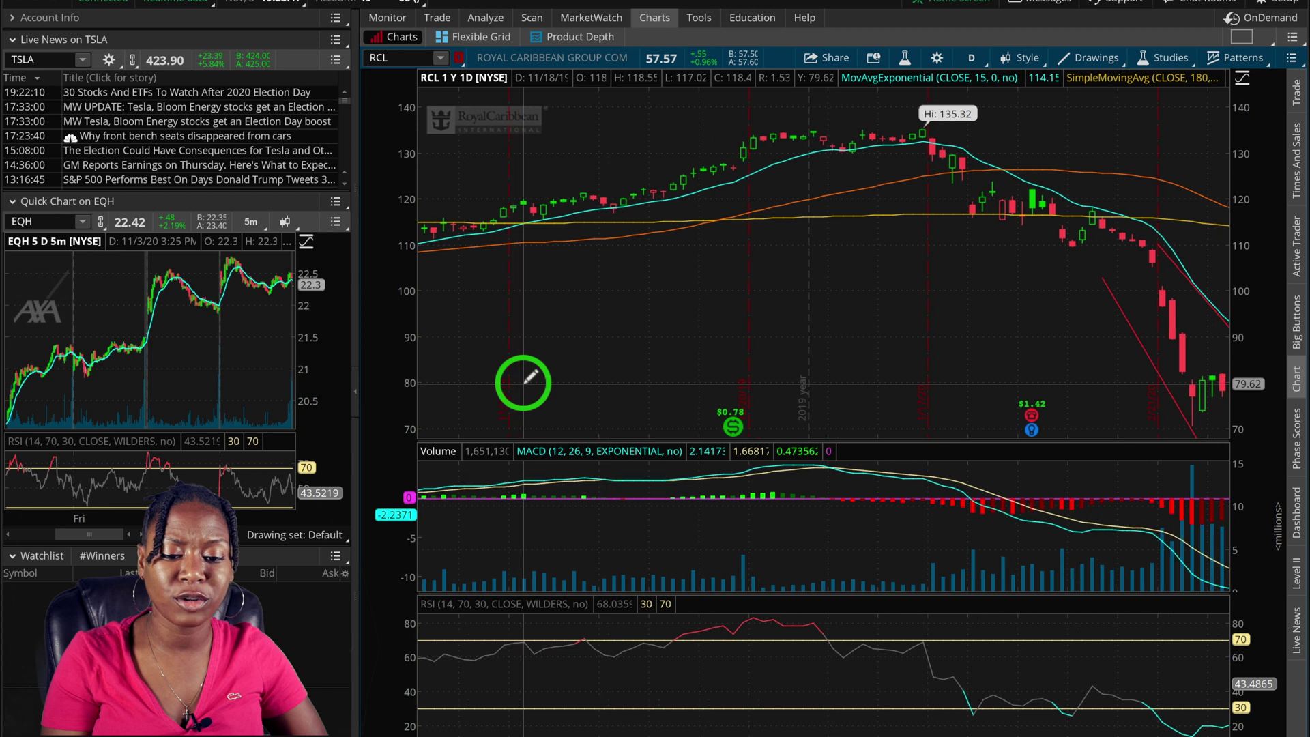
pyautogui.scroll(-10, 530, 376)
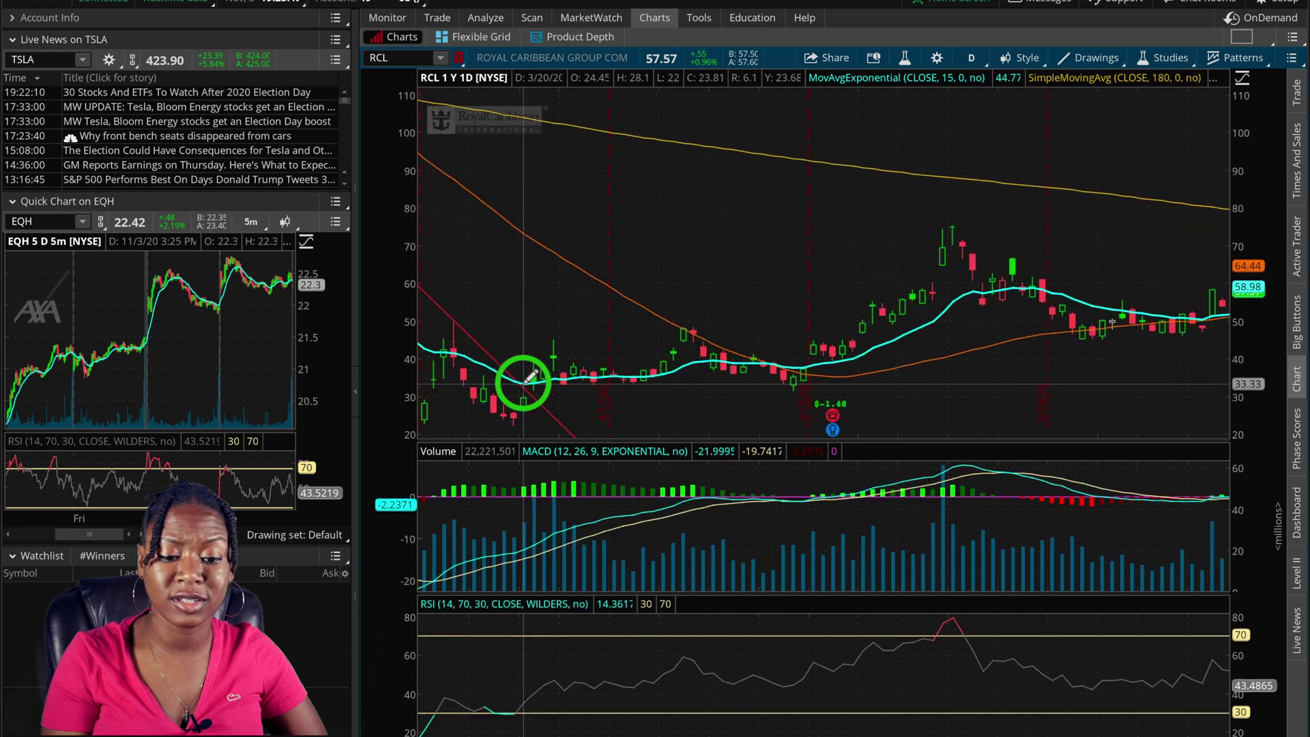
# Draw a rising channel over the August rally: a lower trend line from about 46 to 75, and an upper one from about 75 down to 47.
pyautogui.scroll(2, 530, 376)
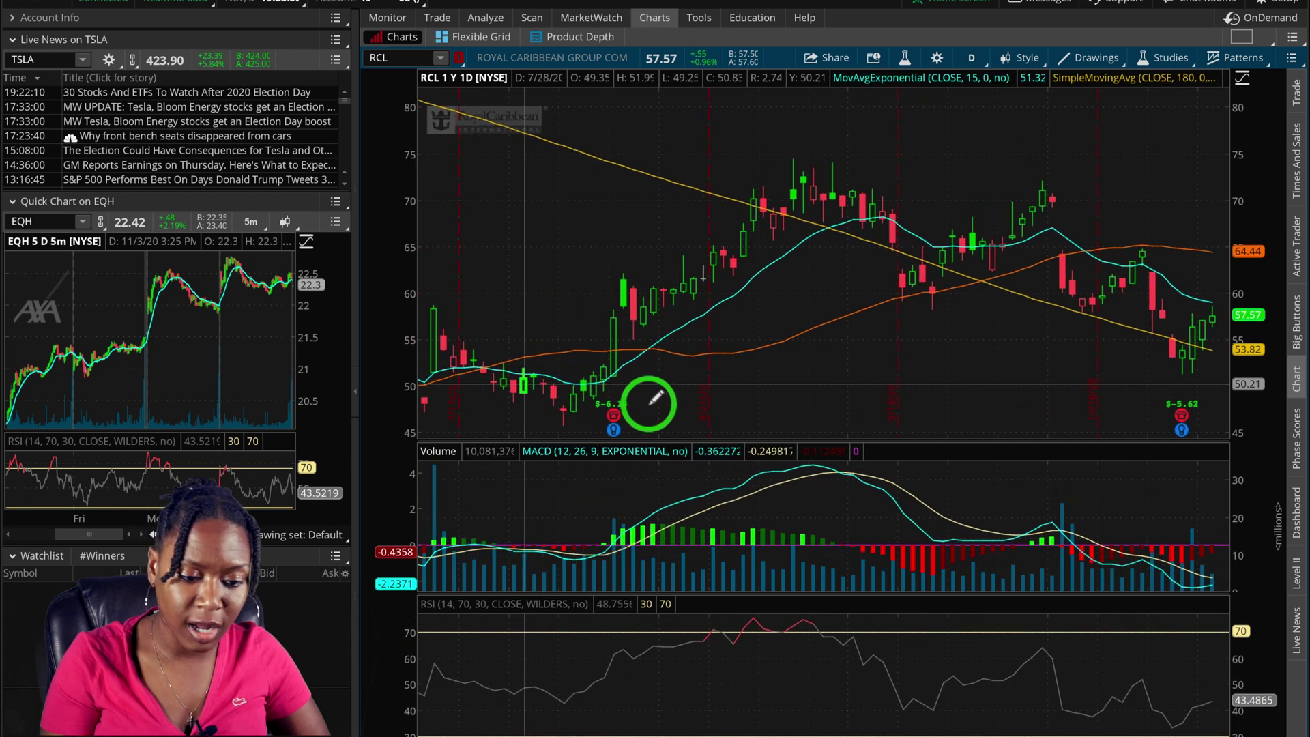
pyautogui.click(565, 418)
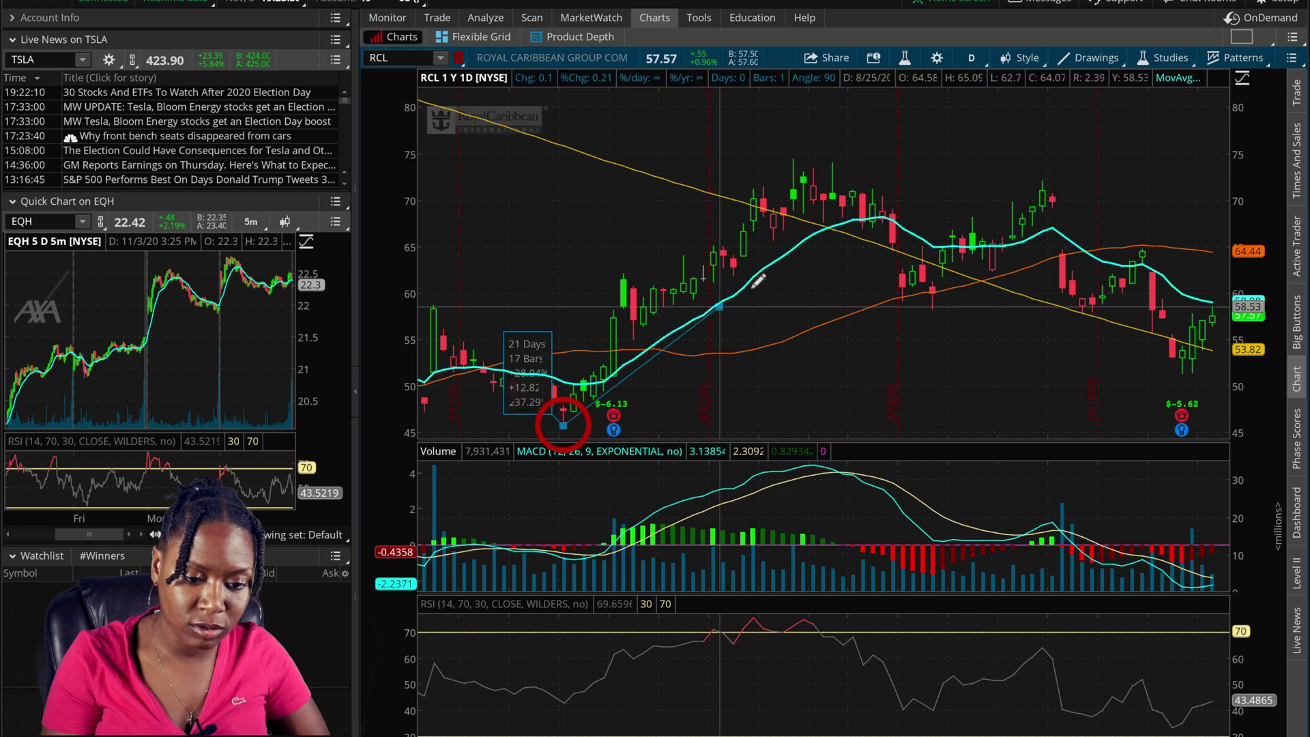
pyautogui.click(862, 198)
pyautogui.moveTo(861, 199); pyautogui.dragTo(925, 149)
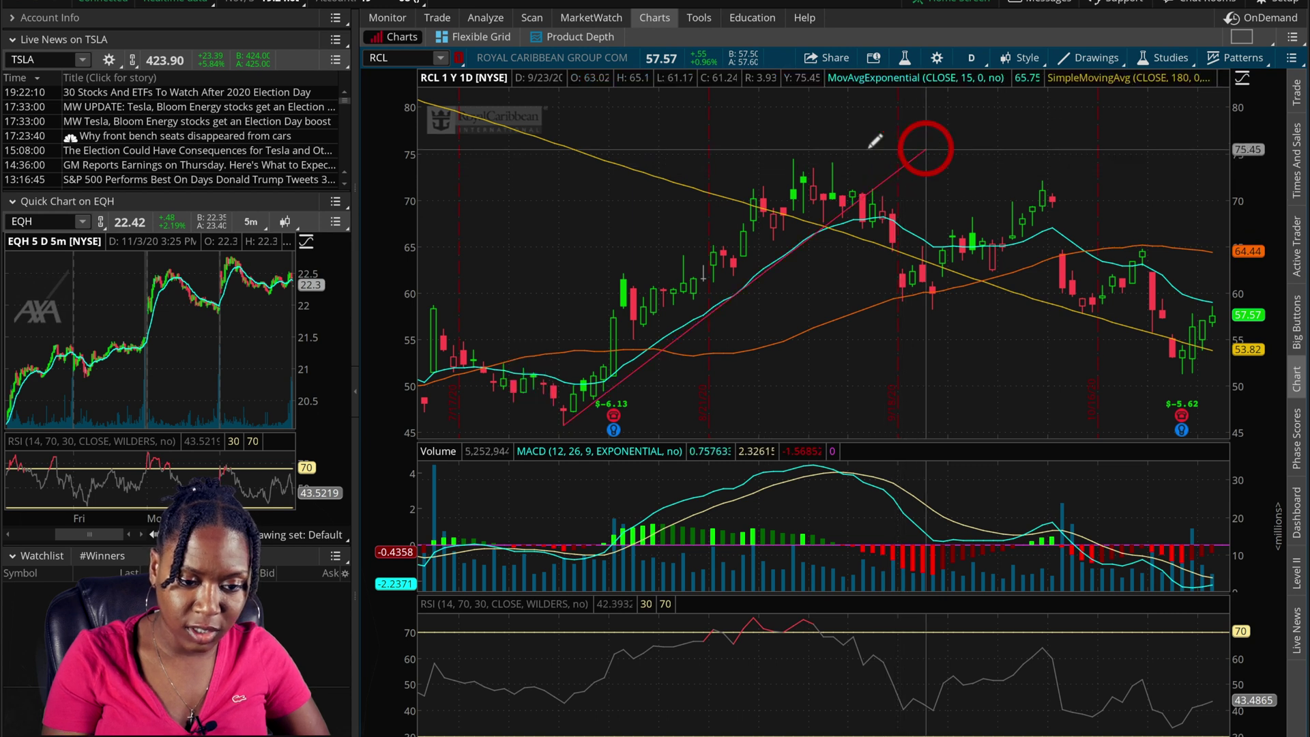
pyautogui.click(795, 151)
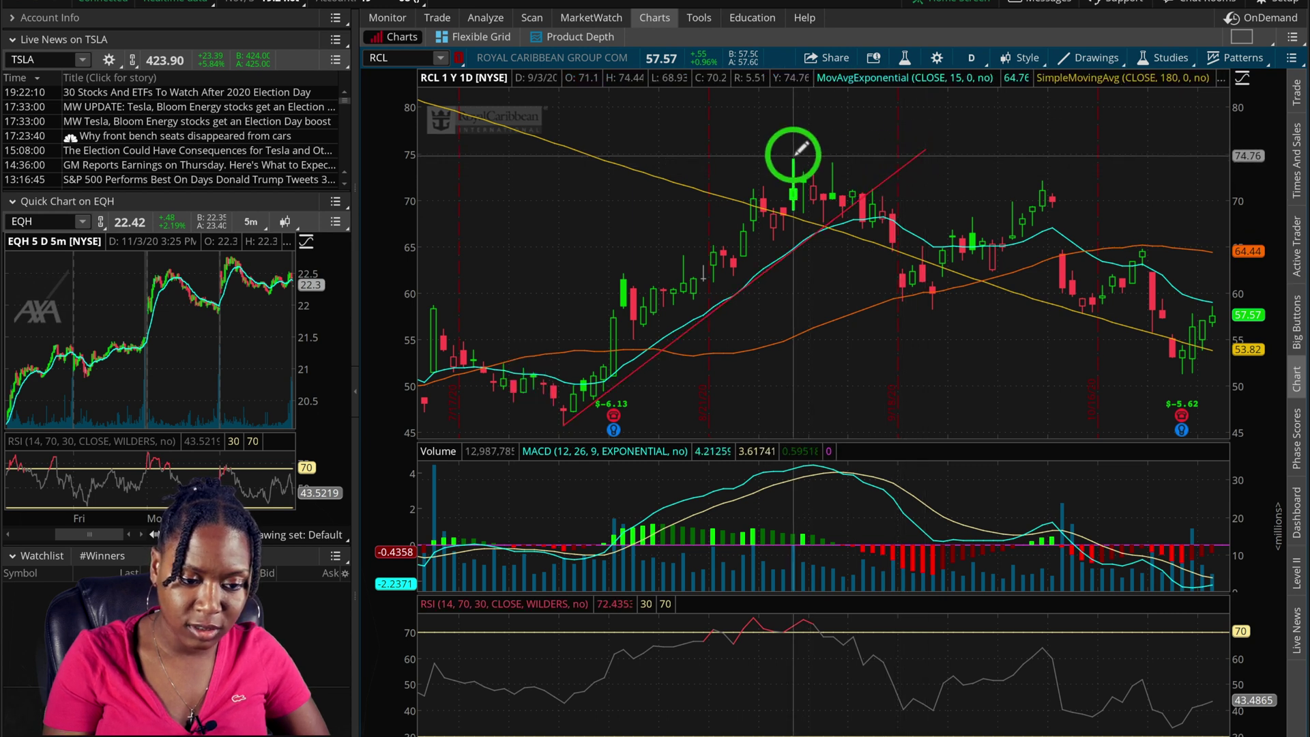
pyautogui.moveTo(799, 148)
pyautogui.mouseDown()
pyautogui.moveTo(508, 258)
pyautogui.moveTo(503, 357)
pyautogui.moveTo(487, 369)
pyautogui.mouseUp()
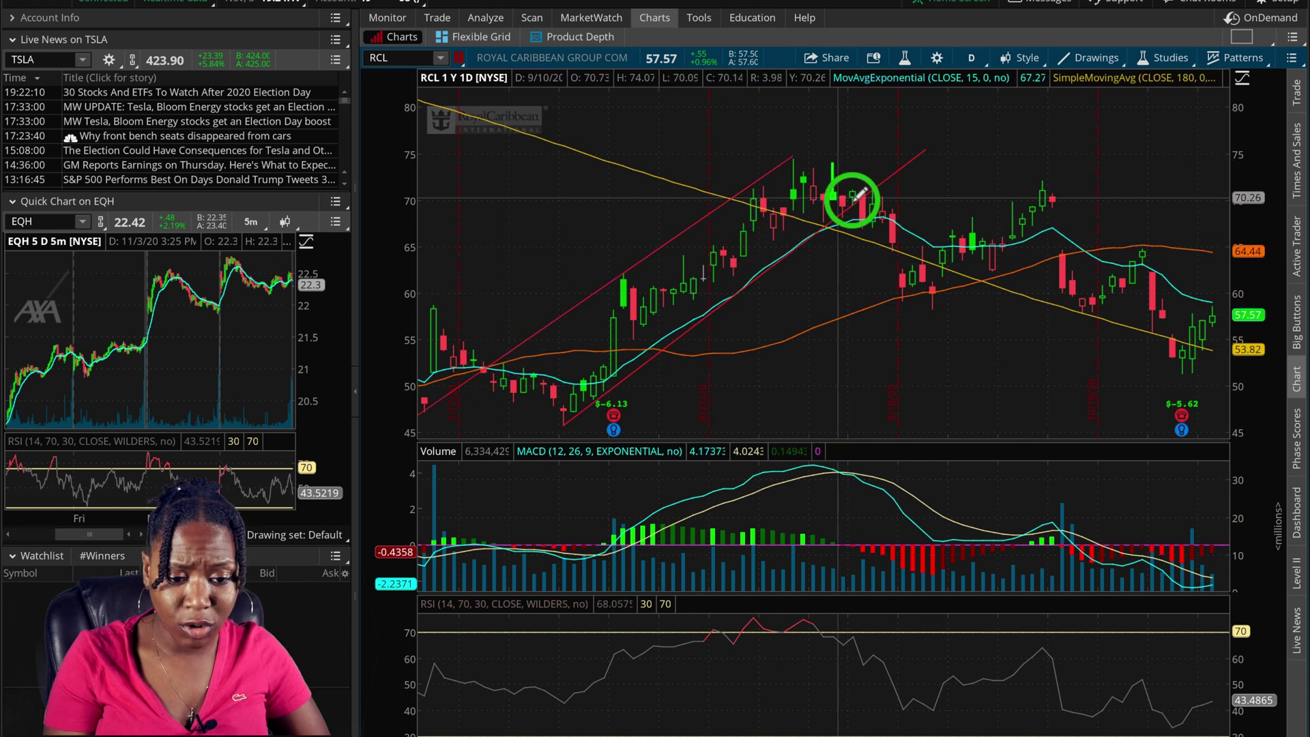
# Remove both rising trend lines around the August rally on the Royal Caribbean chart.
pyautogui.scroll(-4, 861, 196)
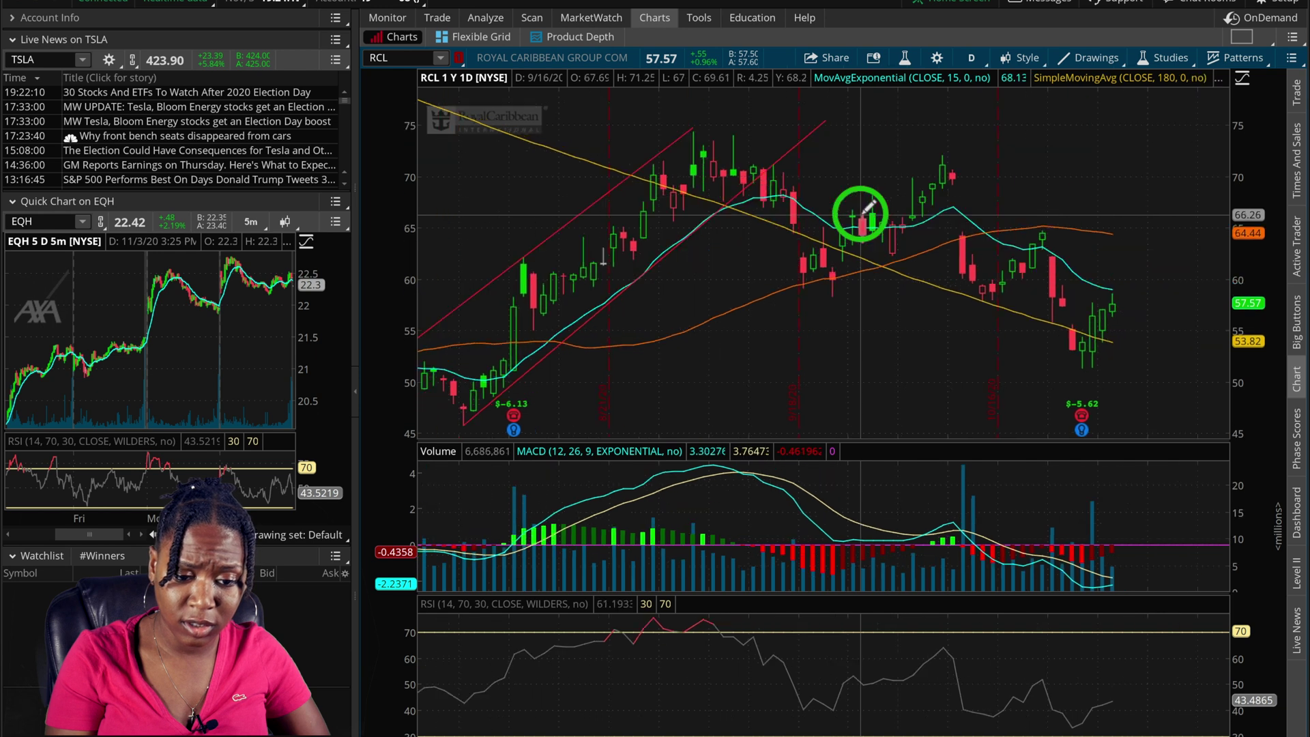
pyautogui.scroll(-10, 870, 205)
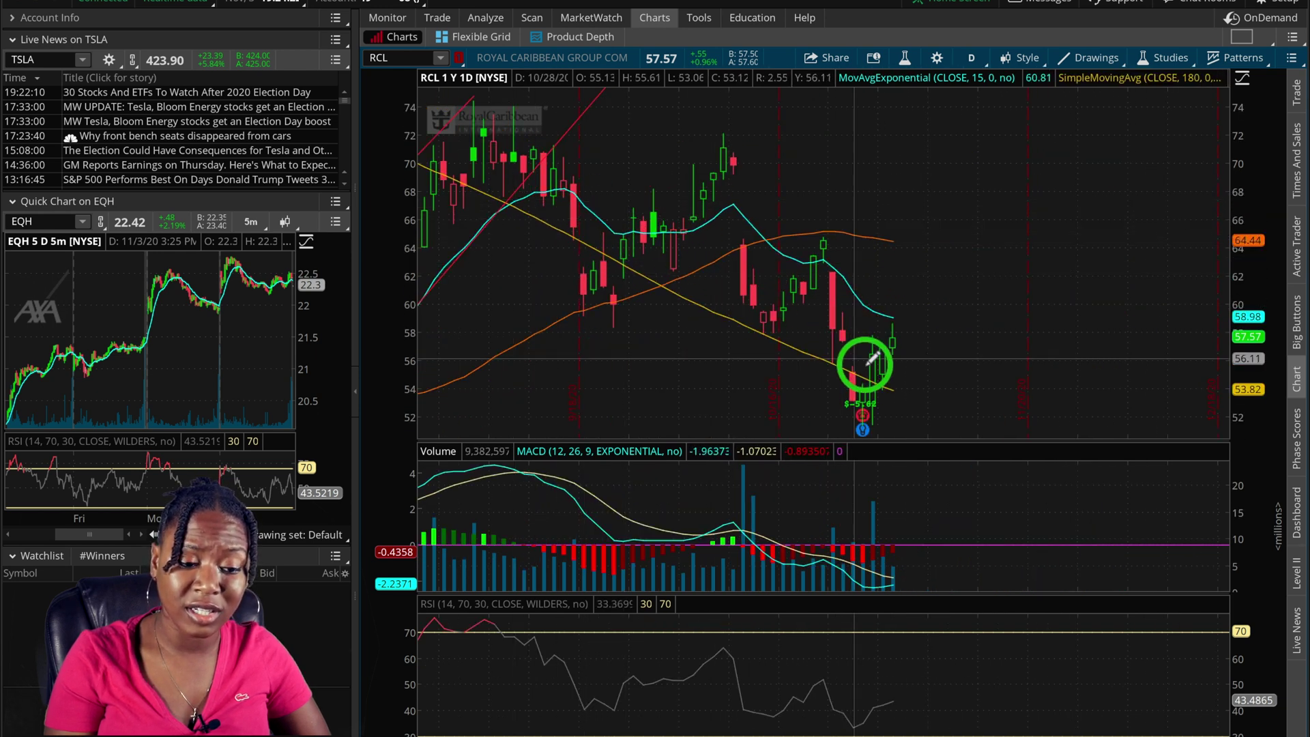
pyautogui.scroll(20, 842, 367)
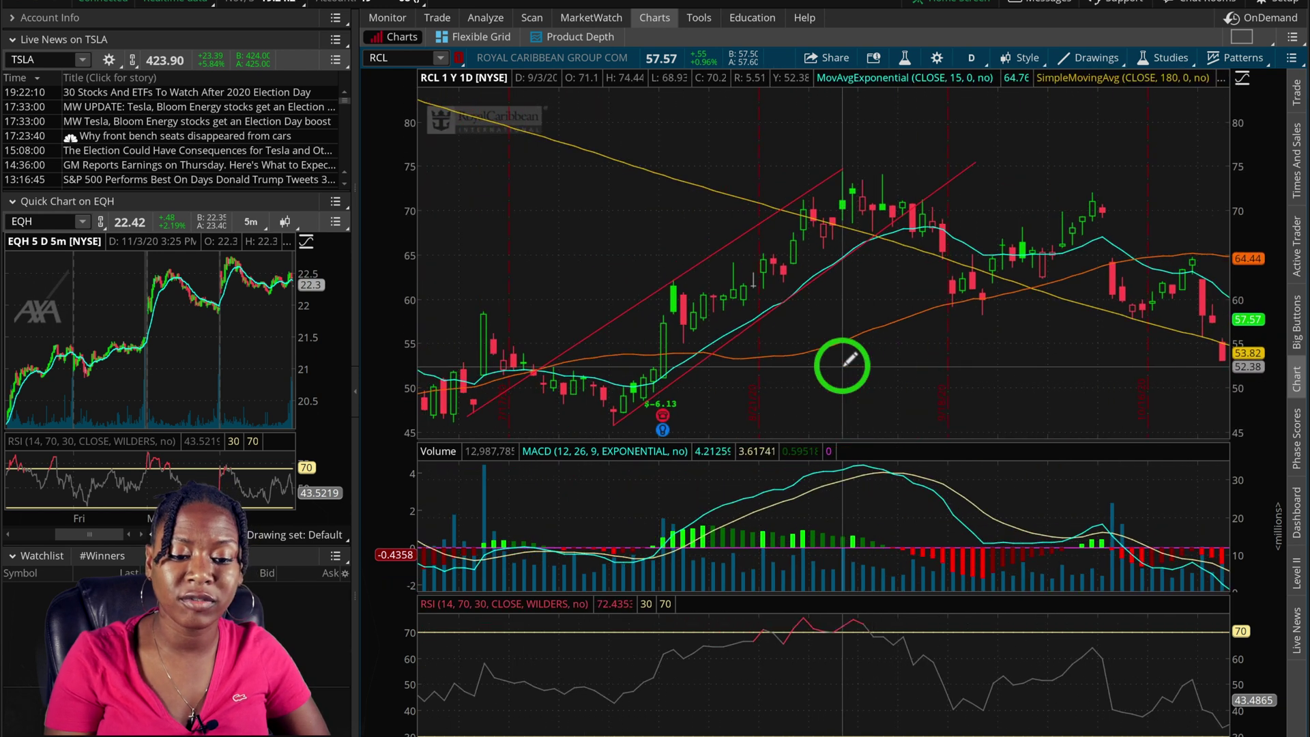
pyautogui.scroll(-20, 842, 367)
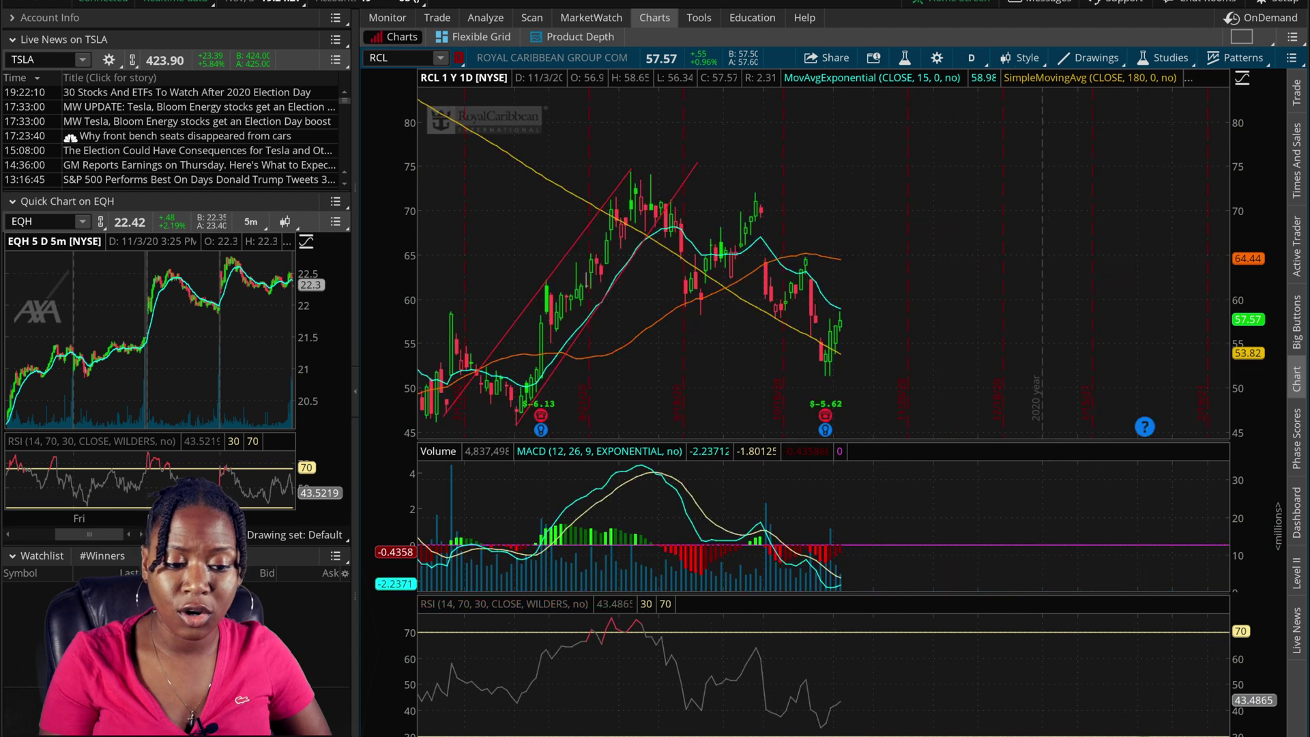
pyautogui.scroll(5, 789, 357)
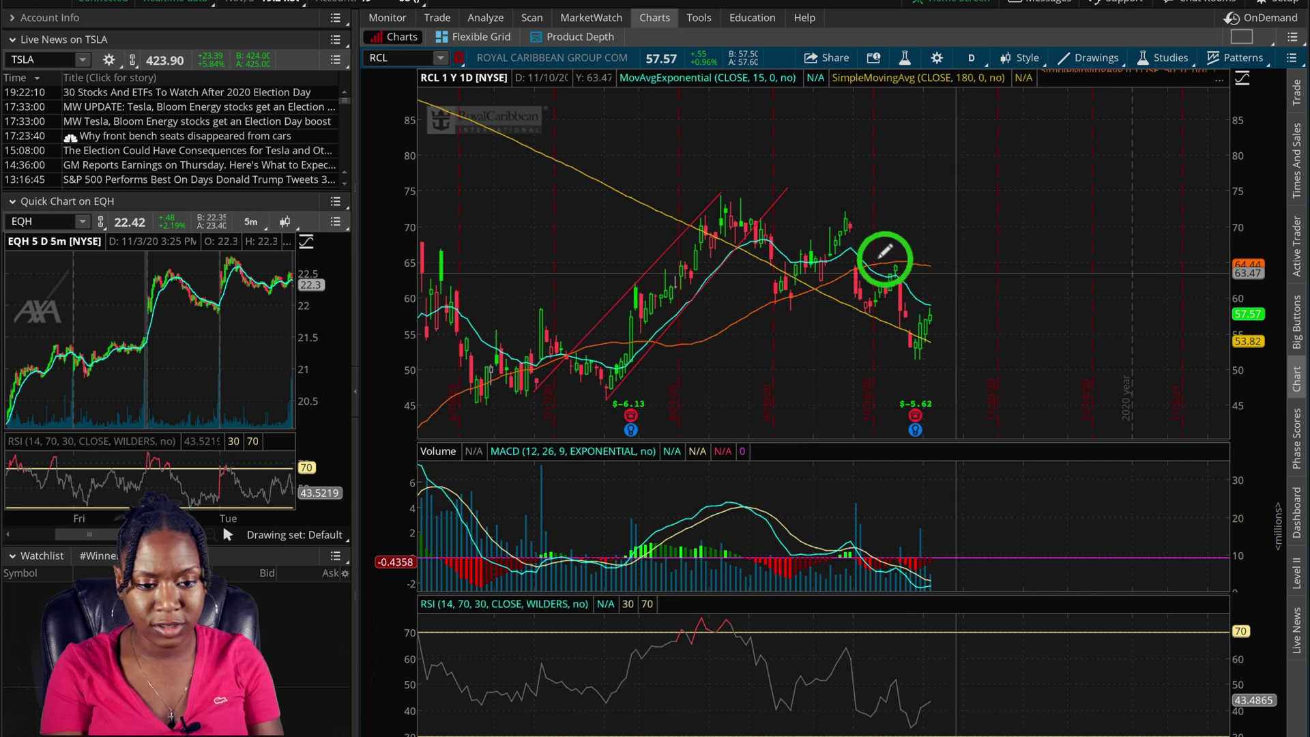
pyautogui.rightClick(687, 226)
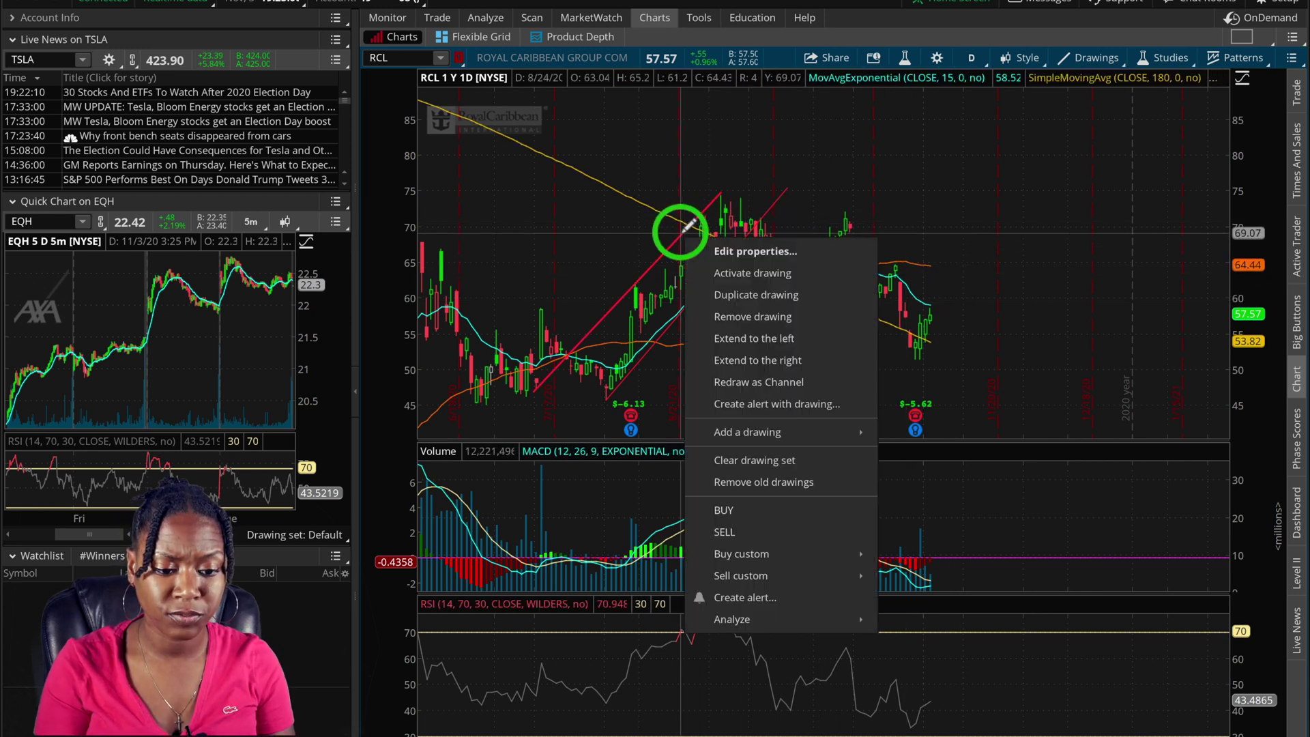
pyautogui.click(746, 318)
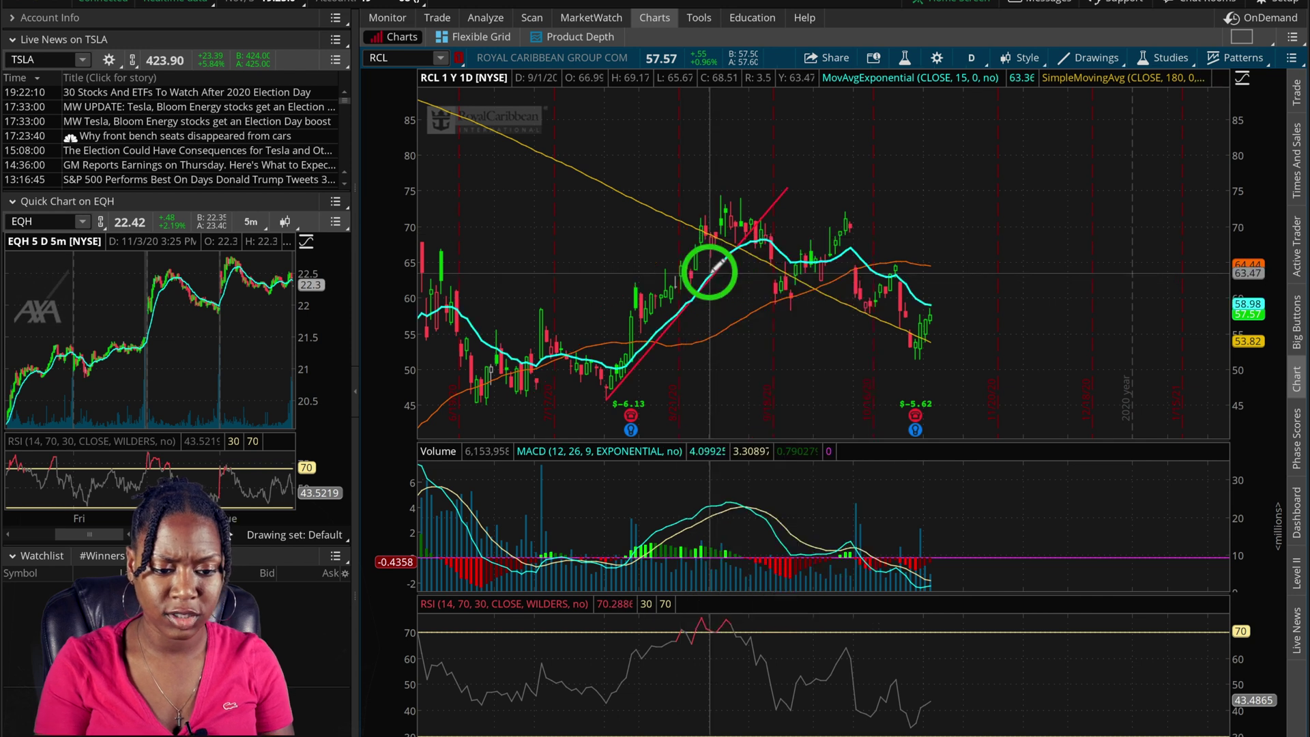
pyautogui.rightClick(715, 269)
pyautogui.click(793, 354)
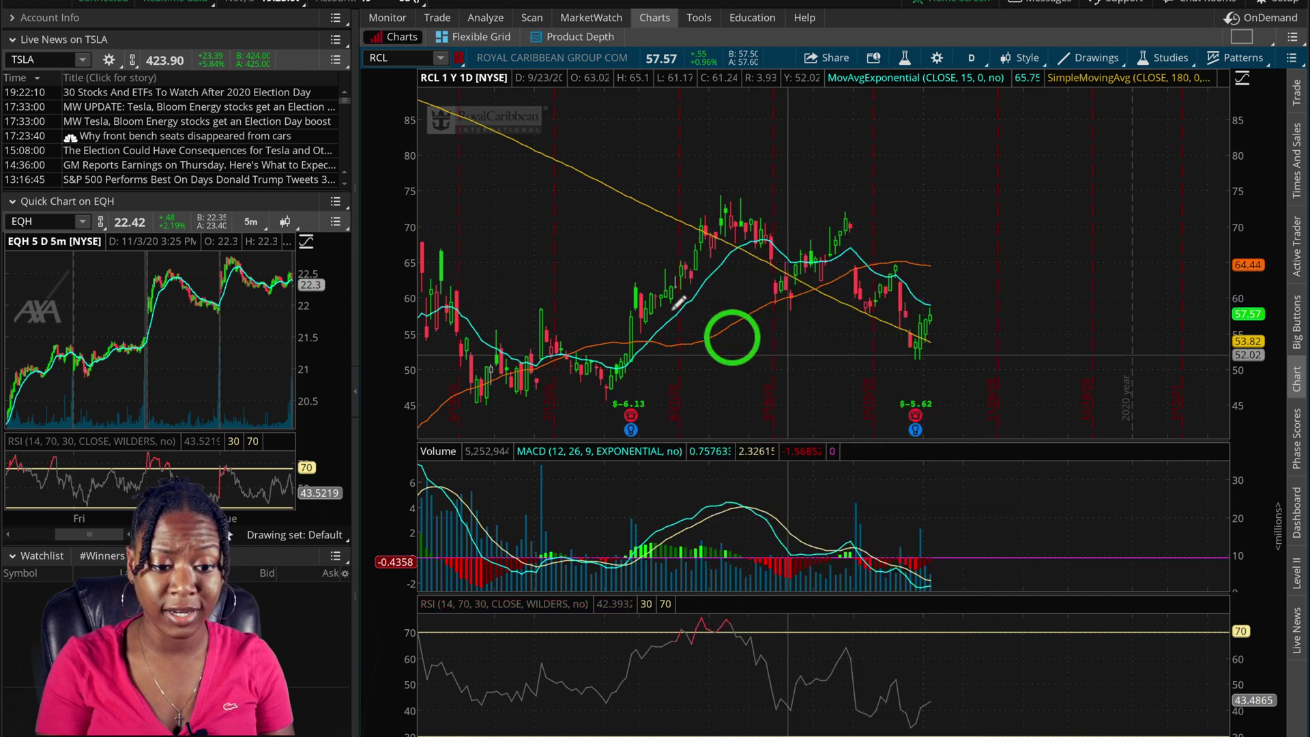
# Draw a falling channel from late August: a lower trend line from about 65.5 to 50, and an upper one from about 75 to 58.
pyautogui.moveTo(623, 195); pyautogui.dragTo(1004, 254)
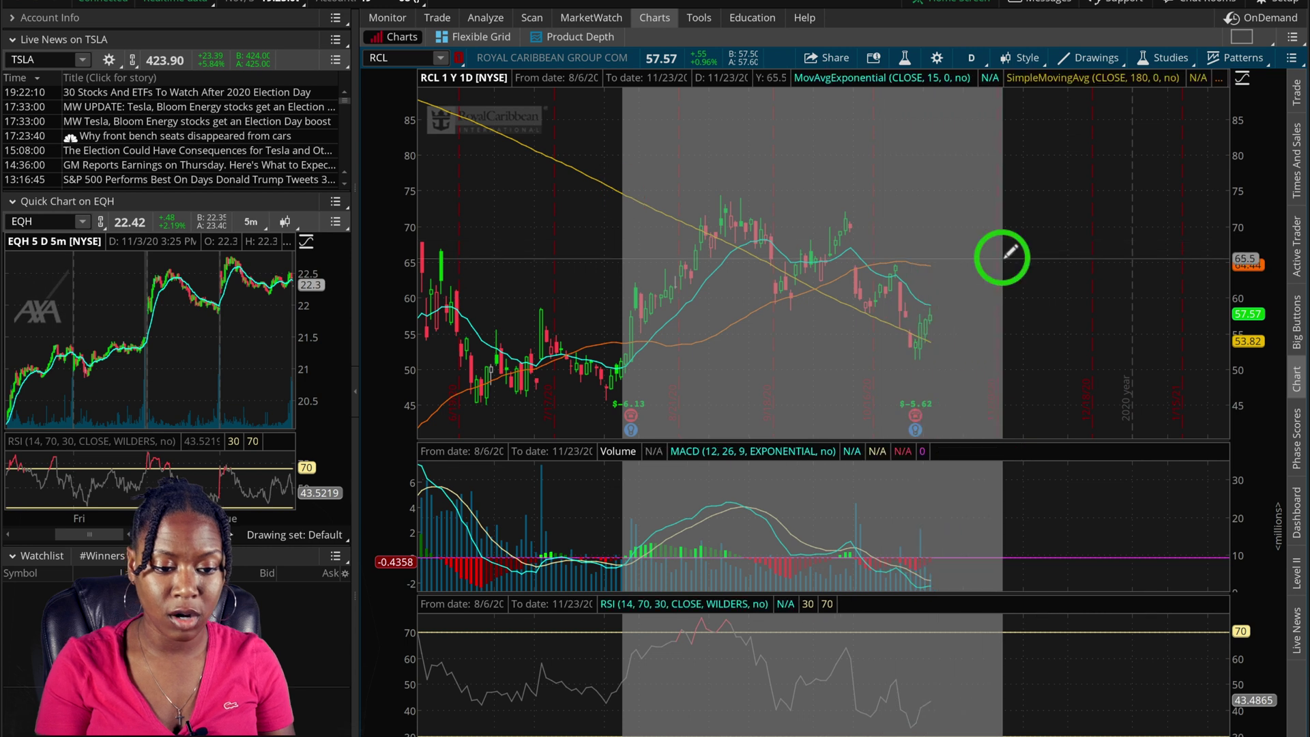
pyautogui.click(607, 213)
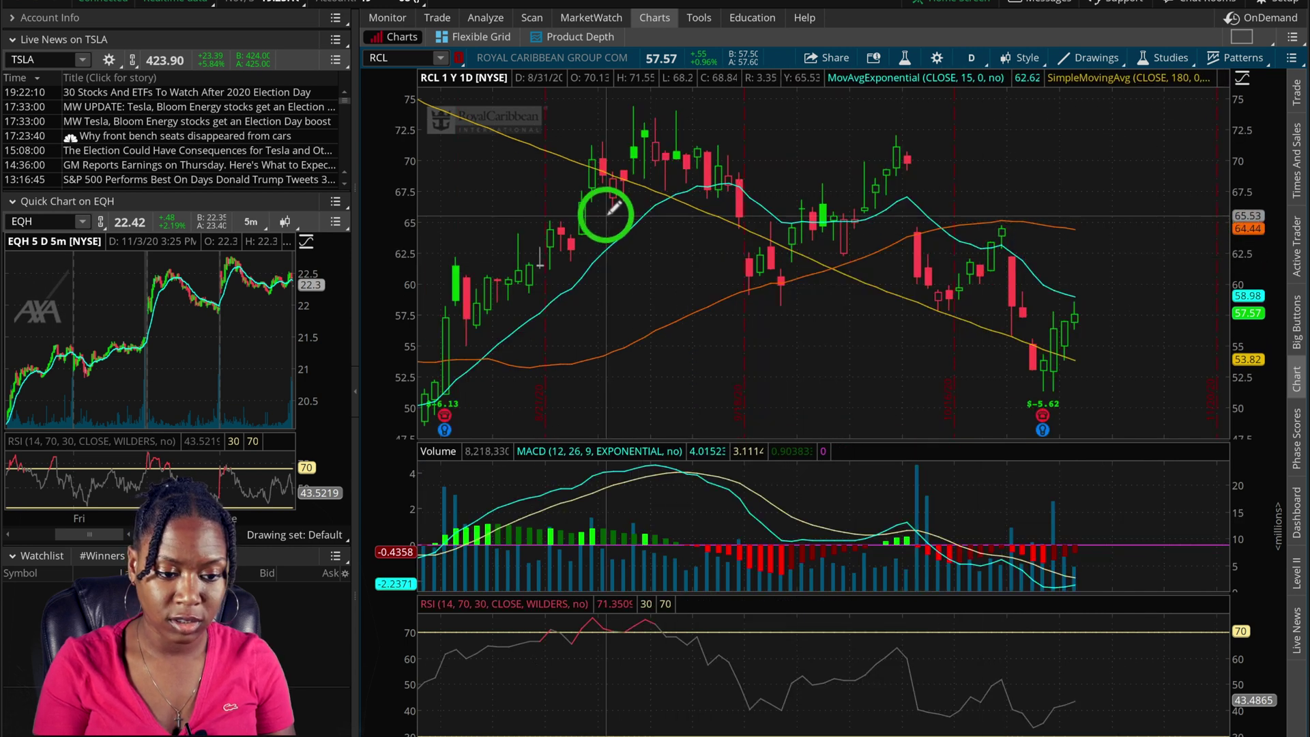
pyautogui.moveTo(608, 212); pyautogui.dragTo(977, 408)
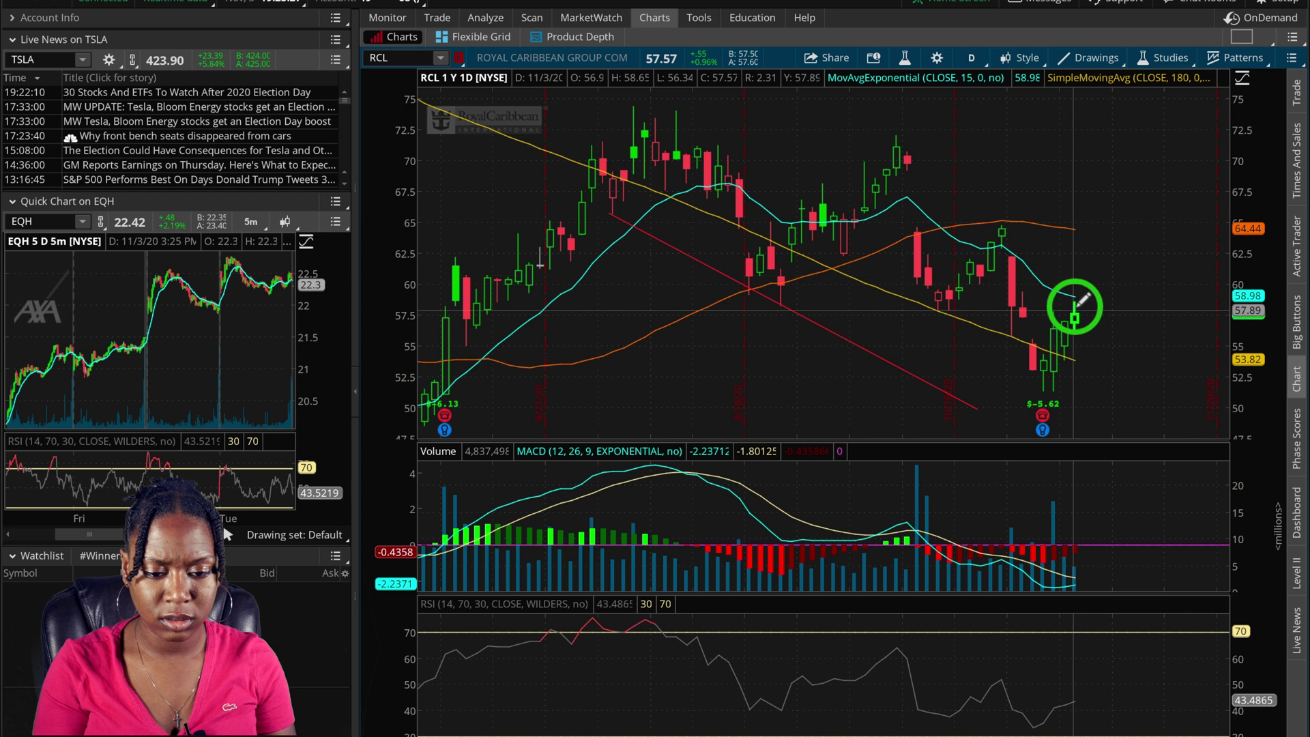
pyautogui.moveTo(1077, 295); pyautogui.dragTo(649, 99)
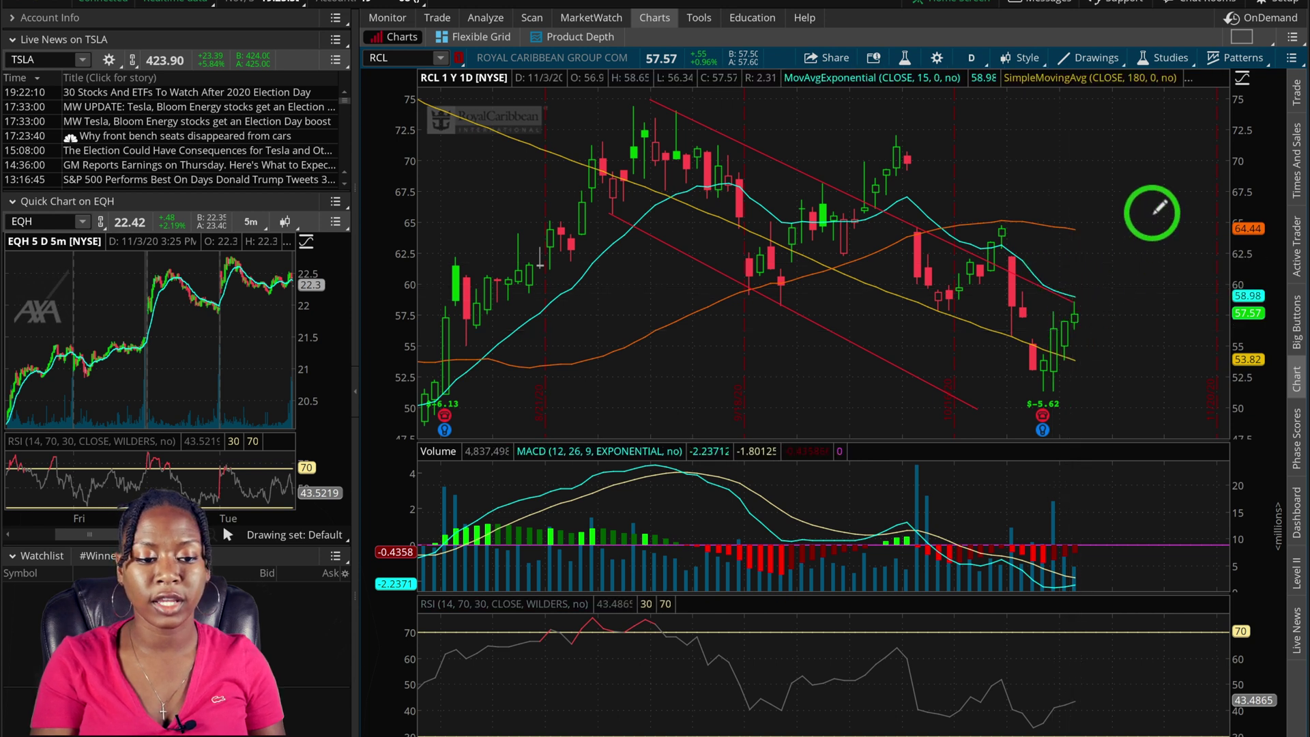
# Draw two nearly horizontal trend lines across the recent candles, the upper from about 74 to 73 and the lower from about 62 to 59.5.
pyautogui.click(622, 110)
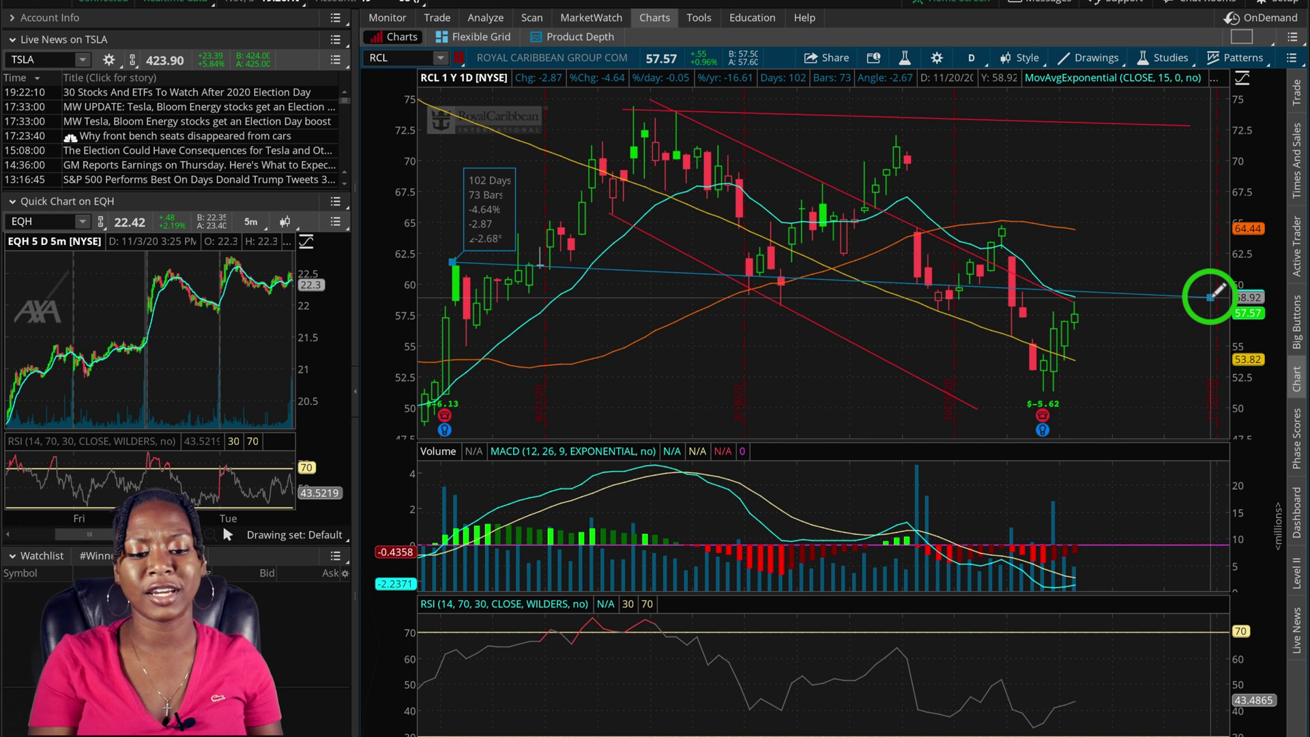
pyautogui.moveTo(1210, 296); pyautogui.dragTo(1187, 287)
pyautogui.moveTo(866, 396); pyautogui.dragTo(852, 269)
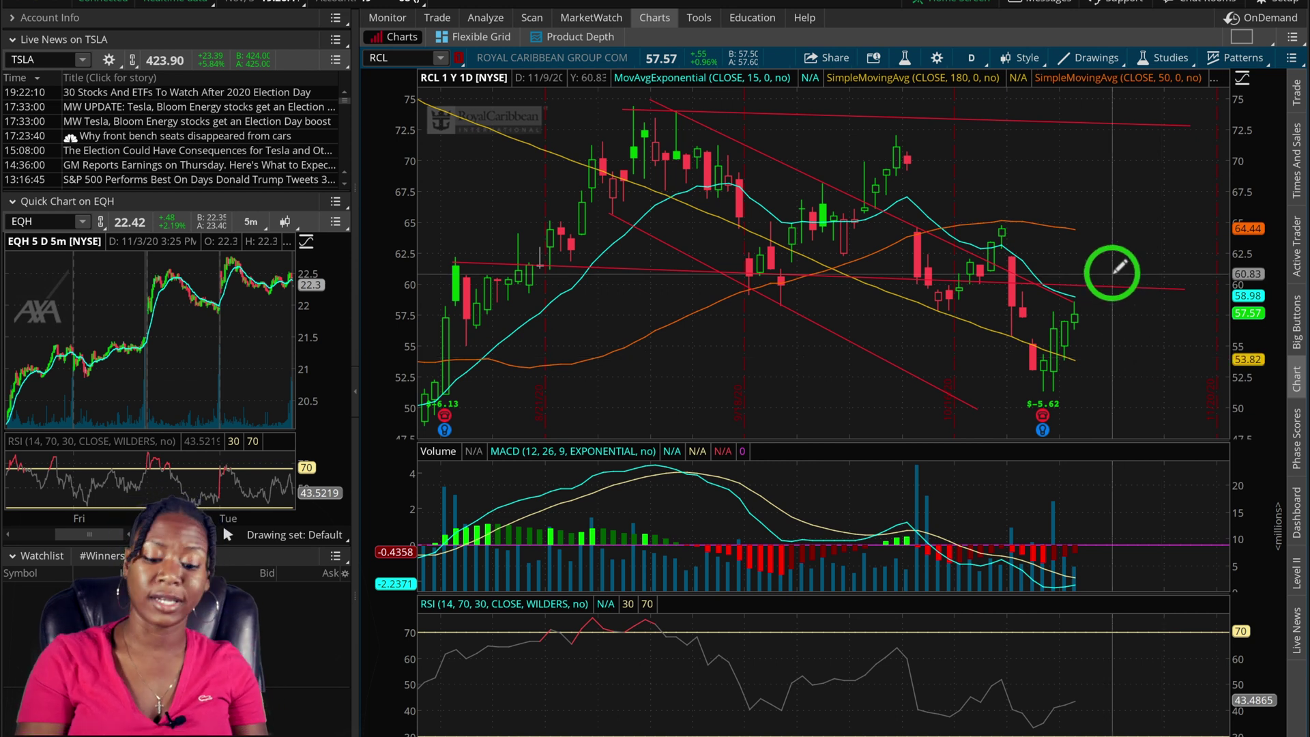
pyautogui.scroll(5, 1119, 266)
pyautogui.scroll(10, 1114, 267)
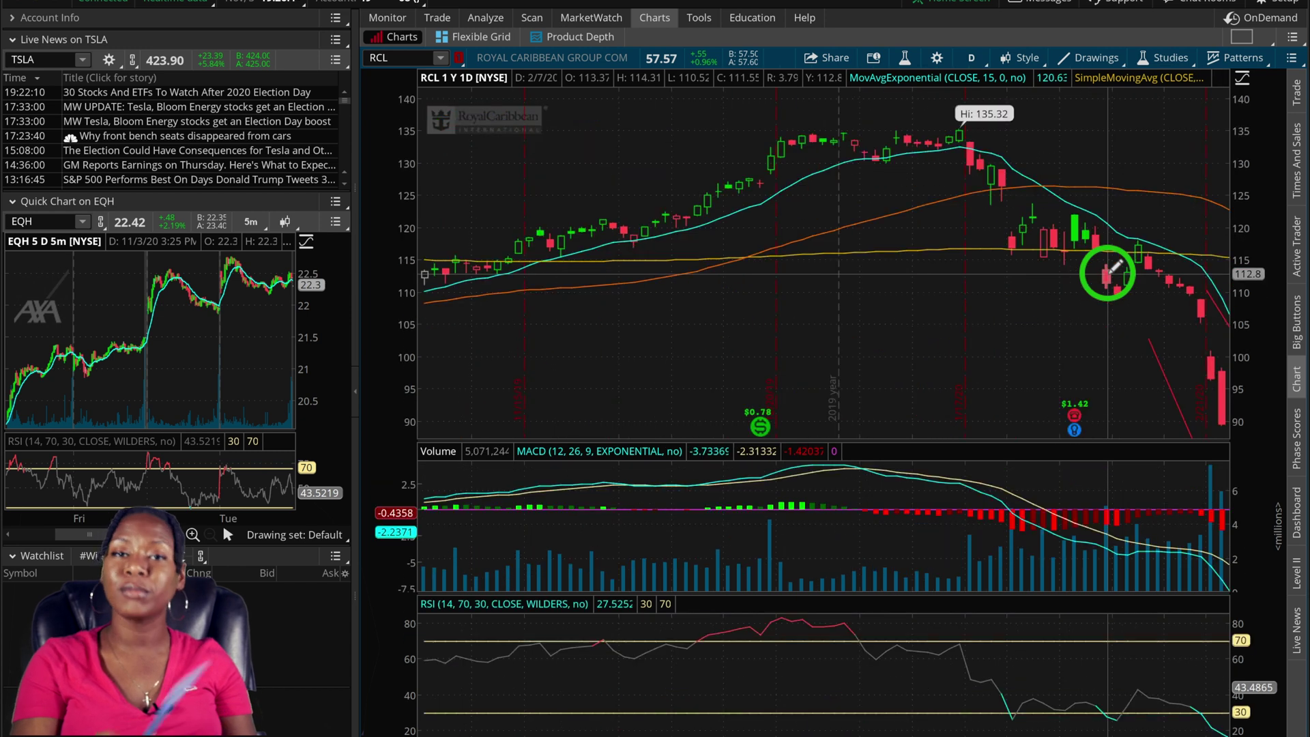